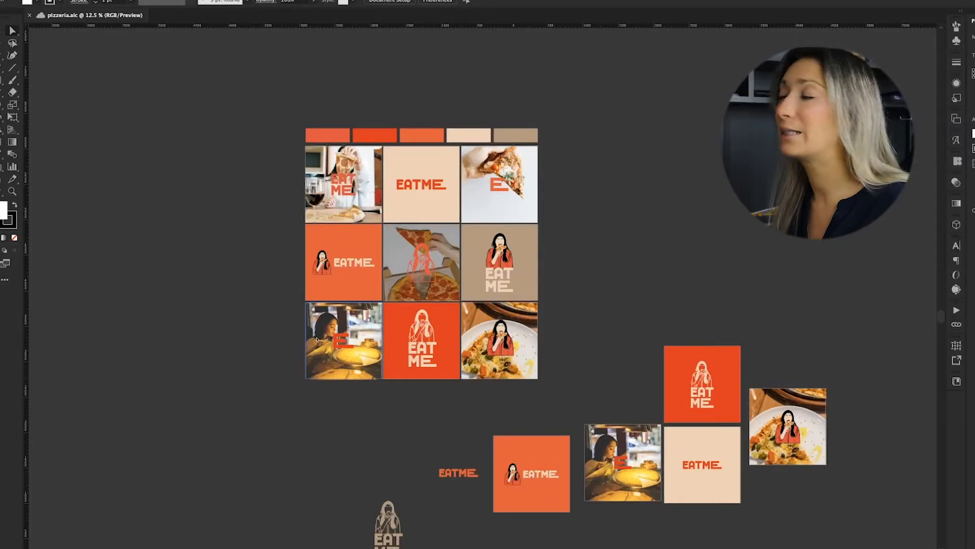
pyautogui.scroll(1, 267, 123)
pyautogui.moveTo(268, 123); pyautogui.dragTo(272, 200)
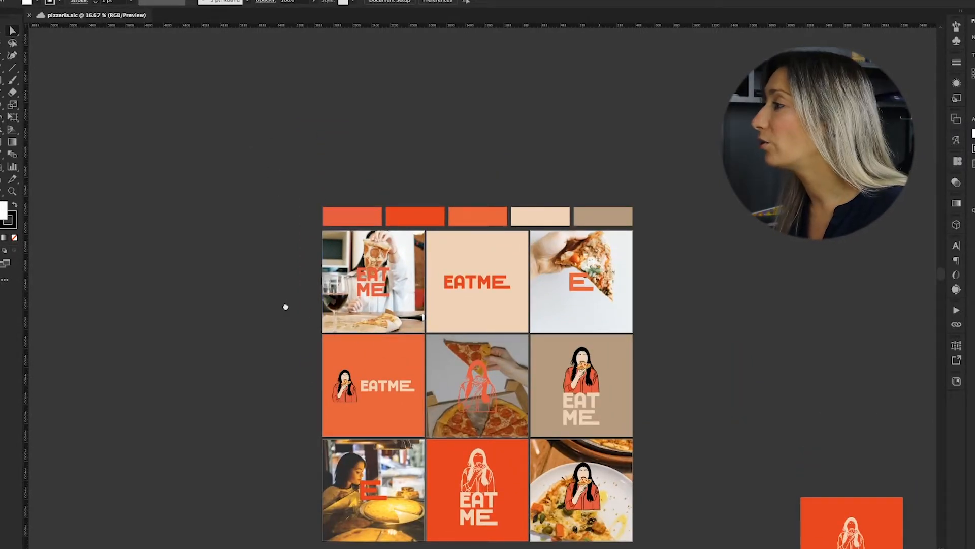
pyautogui.moveTo(285, 307); pyautogui.dragTo(247, 212)
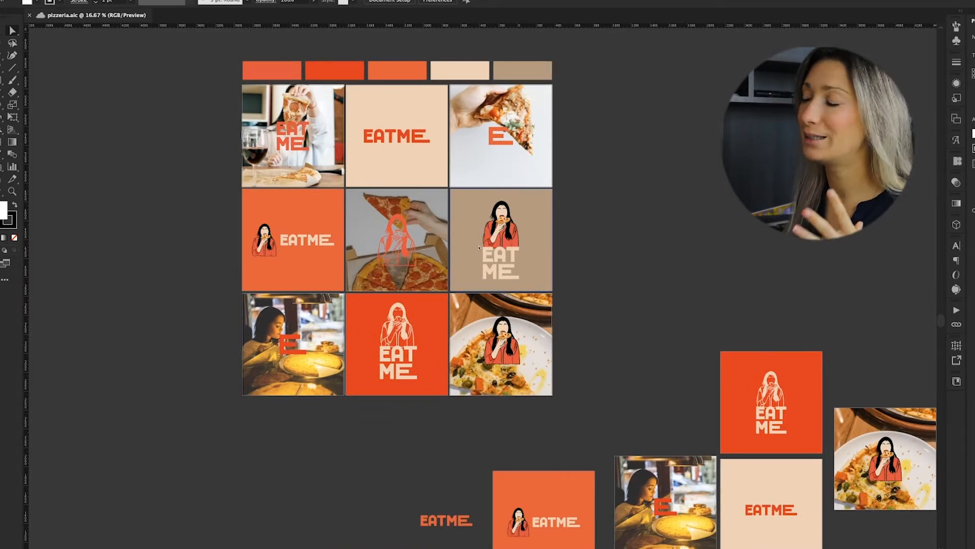
pyautogui.moveTo(632, 233); pyautogui.dragTo(581, 239)
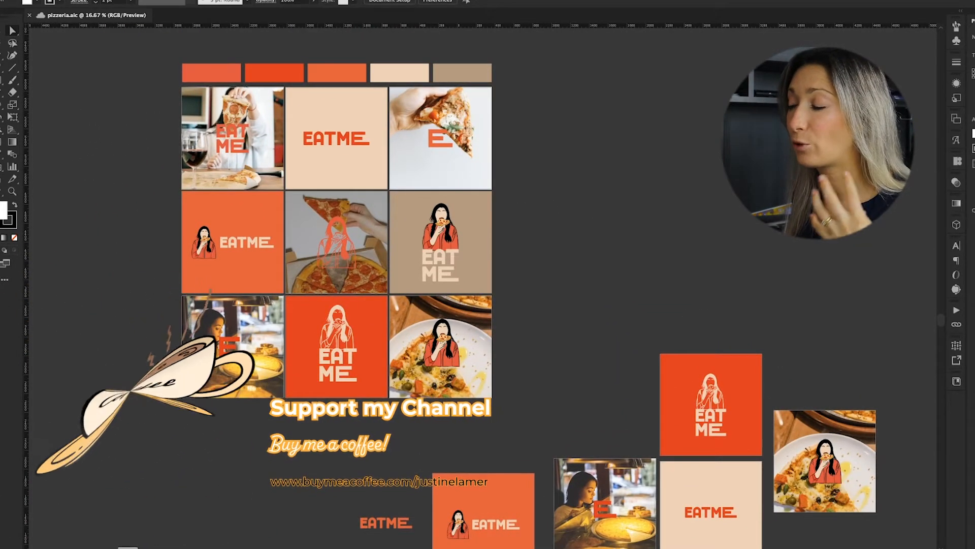
# - Bring the image with the pizza slice, pizza box and woman sketches into the empty canvas beside the brand board
pyautogui.press('super+Tab')
pyautogui.moveTo(405, 167)
pyautogui.mouseDown()
pyautogui.moveTo(143, 203)
pyautogui.moveTo(599, 173)
pyautogui.mouseUp()
pyautogui.scroll(2, 747, 276)
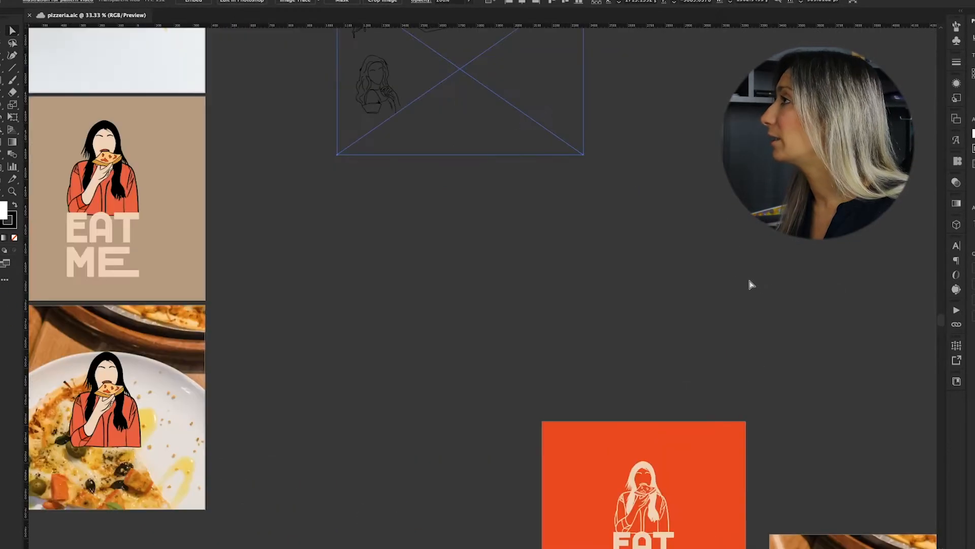
# - Image Trace the sketch image with the Black and White Logo preset
pyautogui.moveTo(530, 227); pyautogui.dragTo(560, 425)
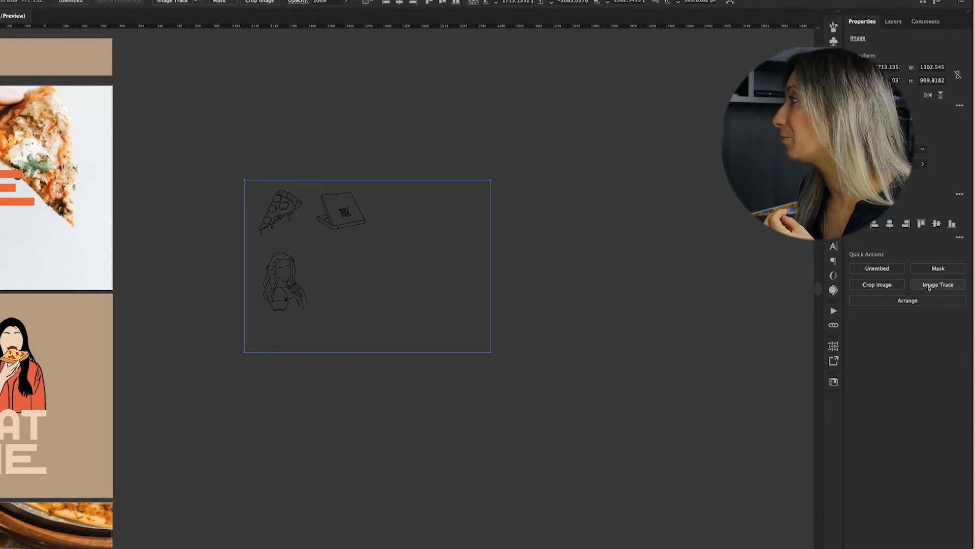
pyautogui.click(929, 288)
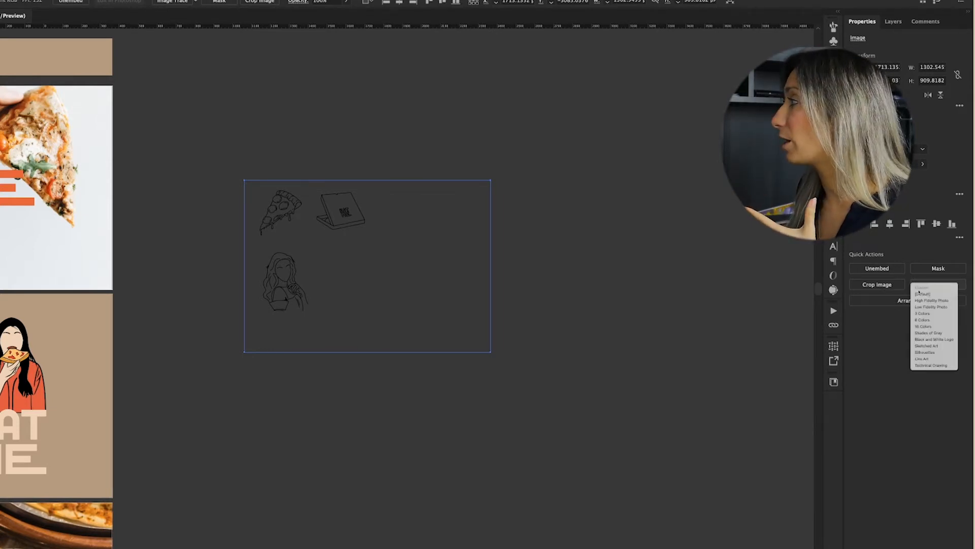
pyautogui.click(944, 340)
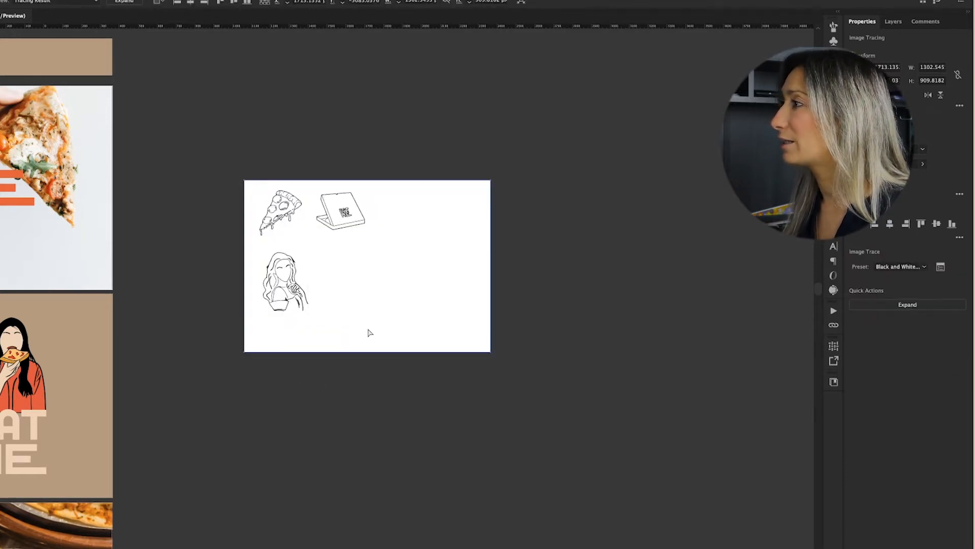
# - Examine the traced lines of the woman, pizza slice and pizza box up close
pyautogui.scroll(2, 356, 336)
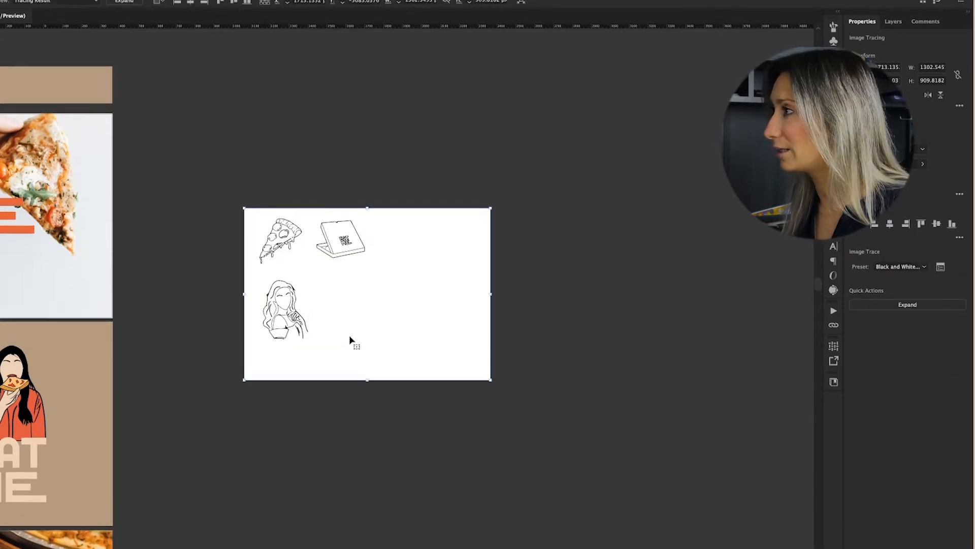
pyautogui.hscroll(3, 350, 337)
pyautogui.press('super+plus')
pyautogui.press('super+plus')
pyautogui.press('super+plus')
pyautogui.press('super+plus')
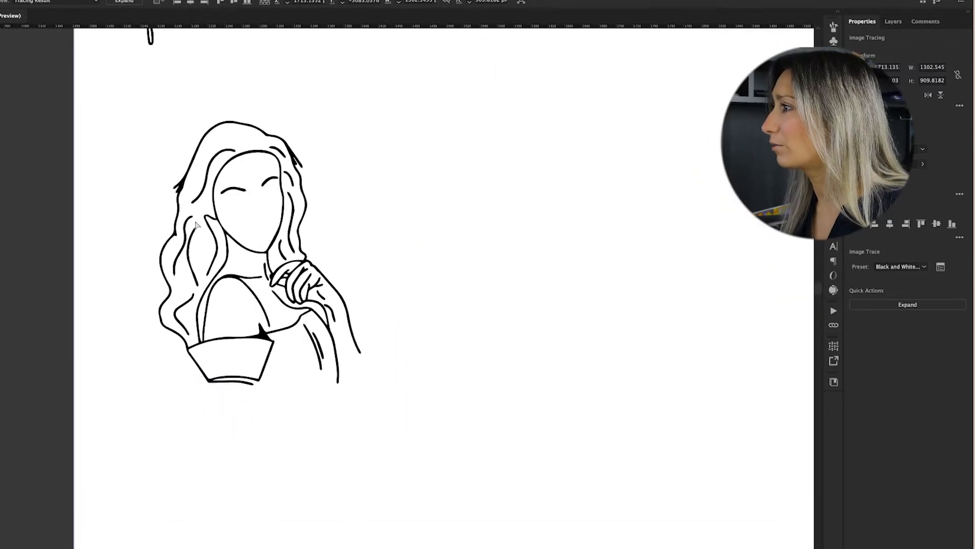
pyautogui.scroll(4, 326, 316)
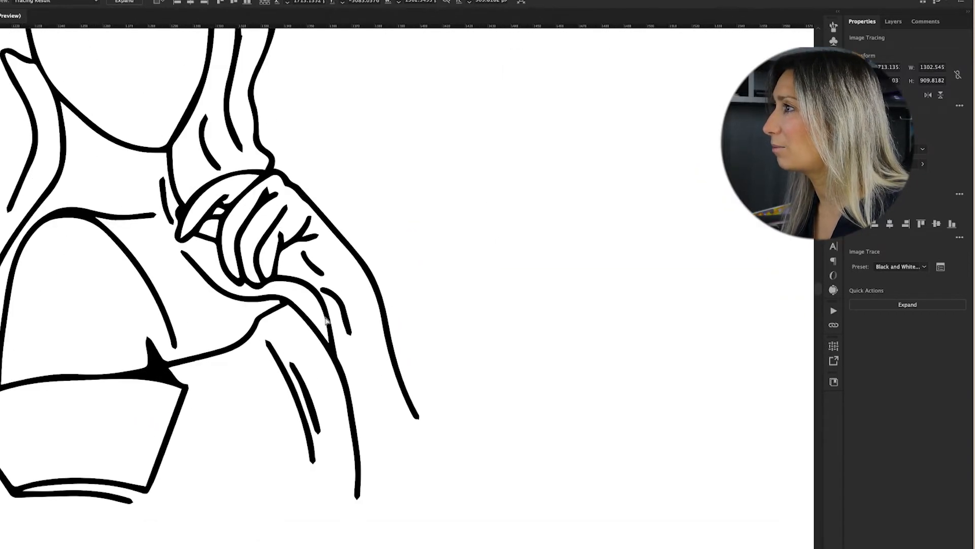
pyautogui.scroll(-4, 326, 319)
pyautogui.moveTo(401, 109); pyautogui.dragTo(289, 366)
pyautogui.scroll(-4, 291, 362)
pyautogui.scroll(8, 292, 362)
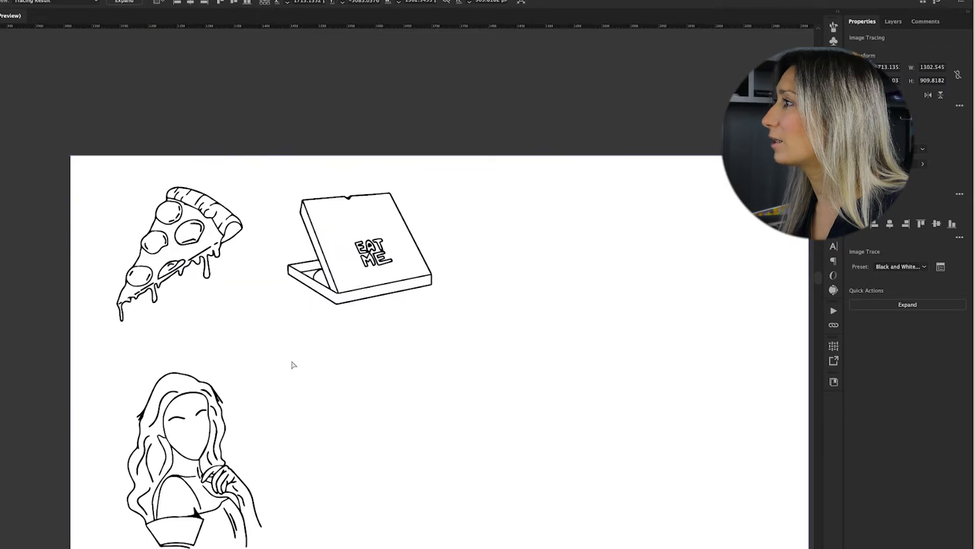
pyautogui.scroll(-8, 313, 273)
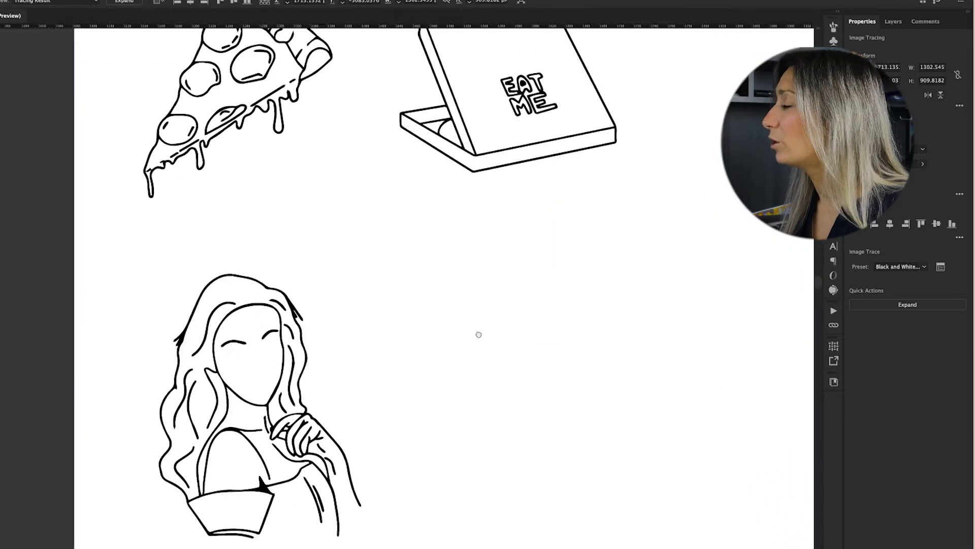
pyautogui.moveTo(680, 299); pyautogui.dragTo(667, 330)
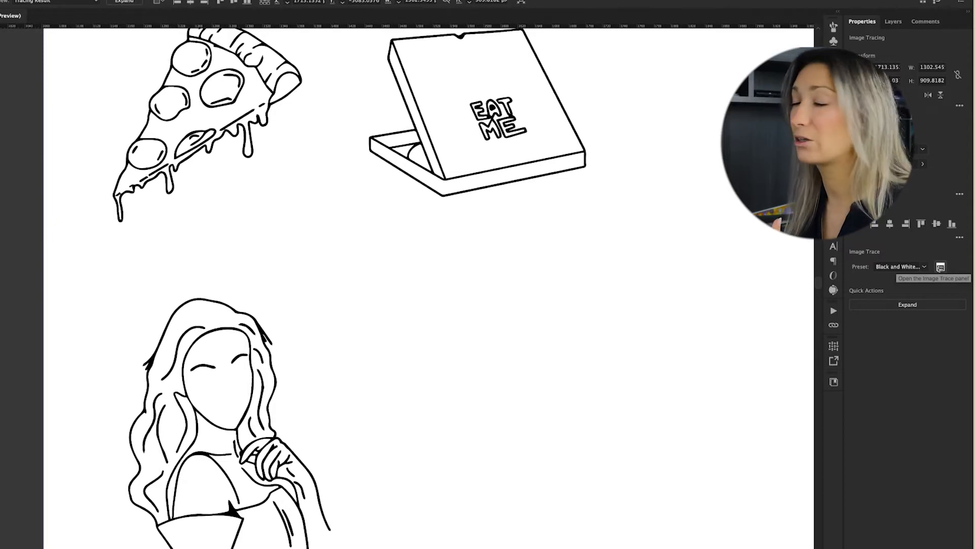
# - Set the trace's threshold to 169, corners to 76% and noise to 76 px
pyautogui.click(940, 267)
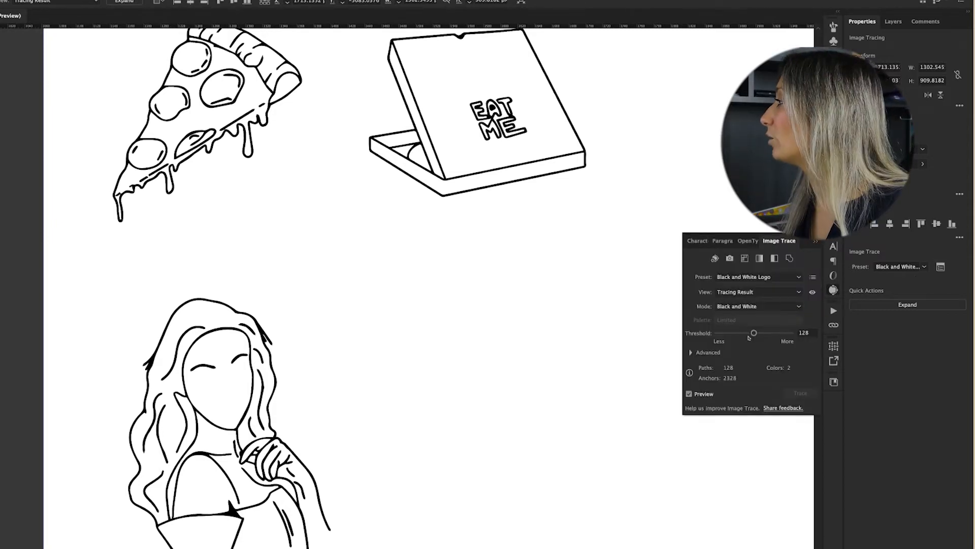
pyautogui.click(692, 353)
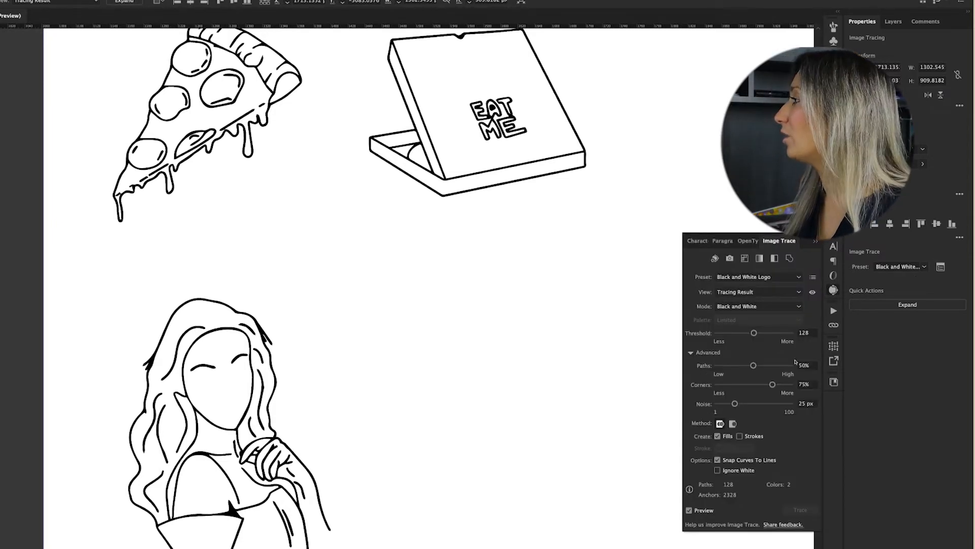
pyautogui.moveTo(754, 333); pyautogui.dragTo(766, 334)
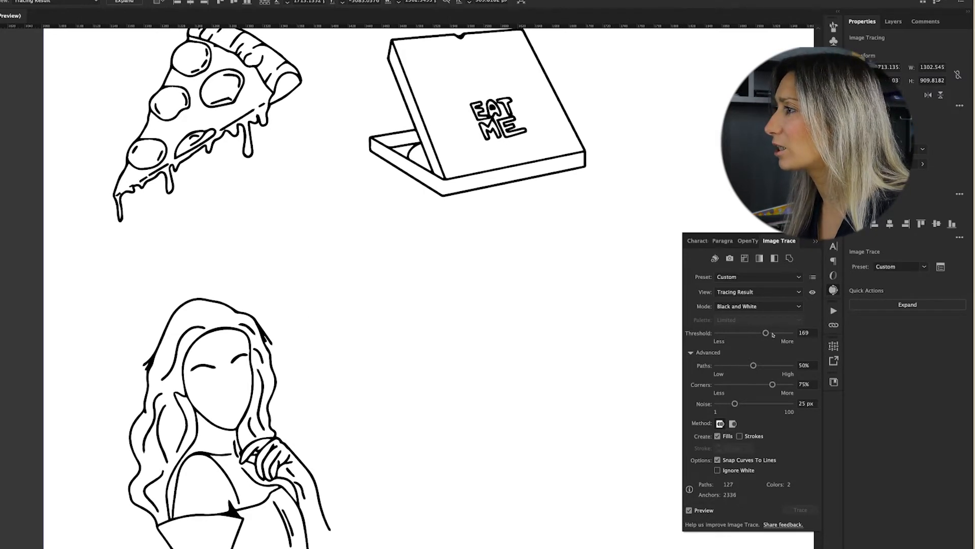
pyautogui.moveTo(766, 334); pyautogui.dragTo(769, 334)
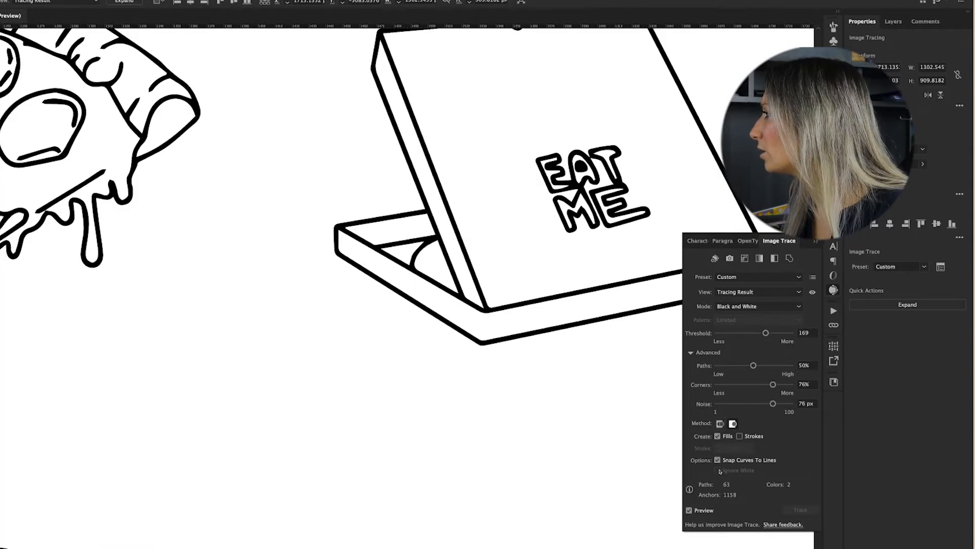
# - Switch the tracing method to abutting and ignore white so only the black lines are kept
pyautogui.click(721, 423)
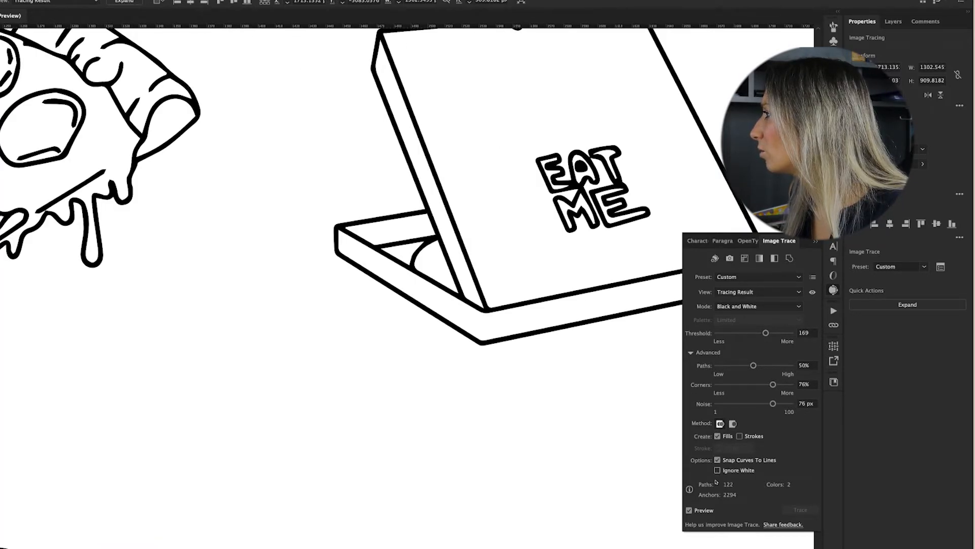
pyautogui.click(717, 470)
pyautogui.hotkey('ctrl', '-')
pyautogui.hotkey('ctrl', '-')
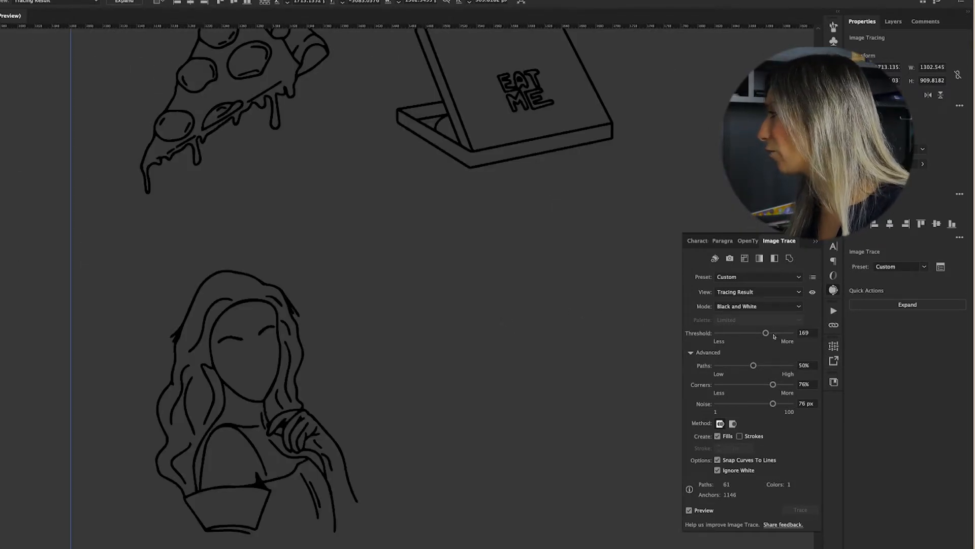
# - Expand the tracing into editable vector paths and clear the selection
pyautogui.click(895, 306)
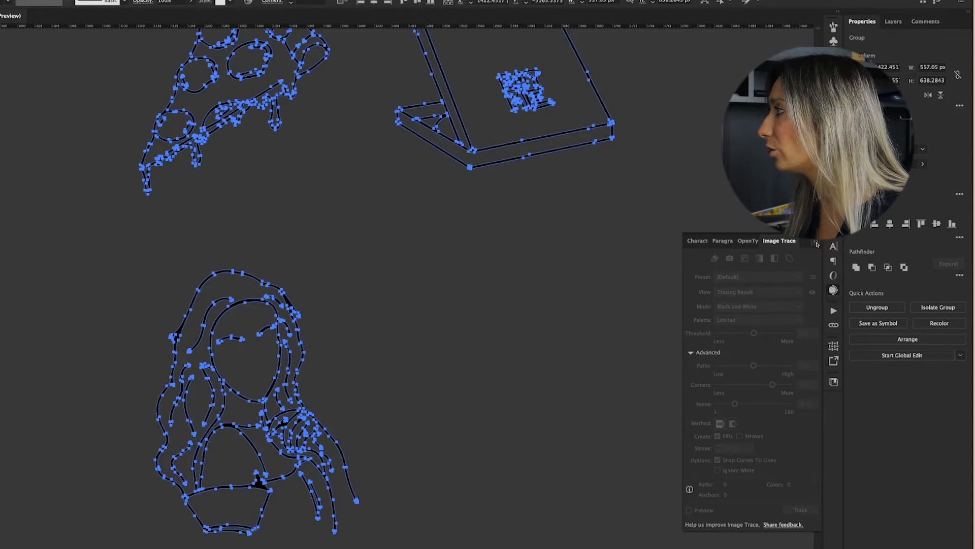
pyautogui.click(443, 362)
pyautogui.scroll(-3, 443, 362)
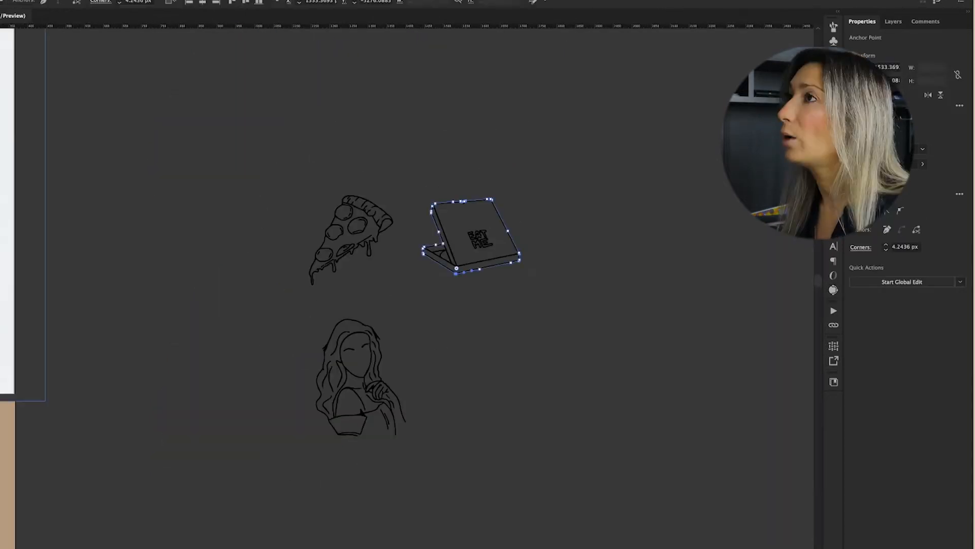
# - Ungroup the expanded drawings so they can be handled separately
pyautogui.click(351, 276)
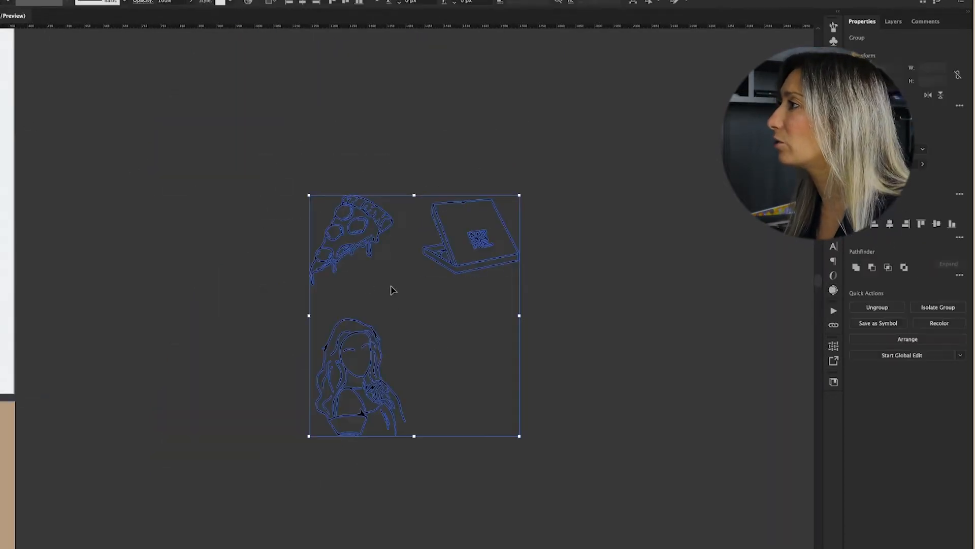
pyautogui.click(878, 306)
pyautogui.click(395, 271)
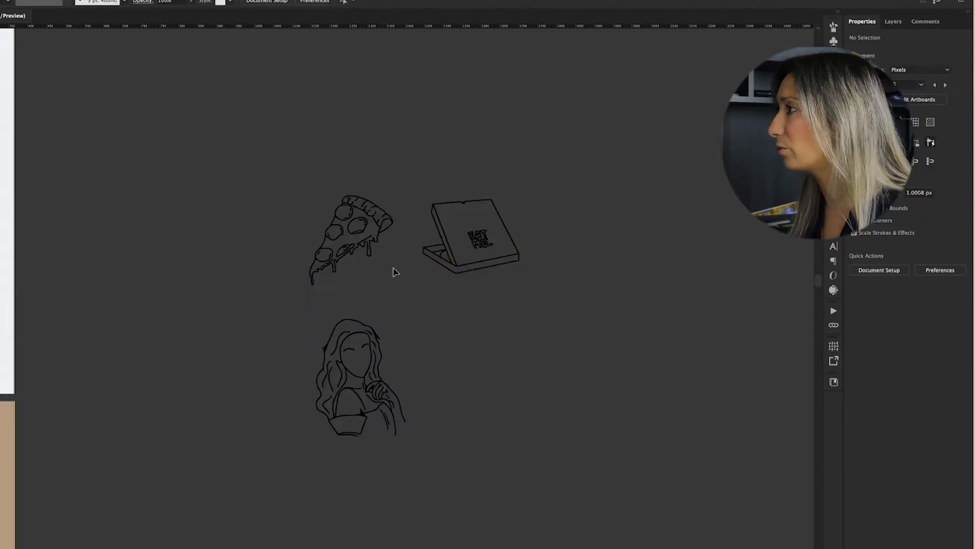
# - Group the pizza slice, pizza box and woman individually, moving the slice and box closer to the woman
pyautogui.moveTo(391, 269); pyautogui.dragTo(392, 270)
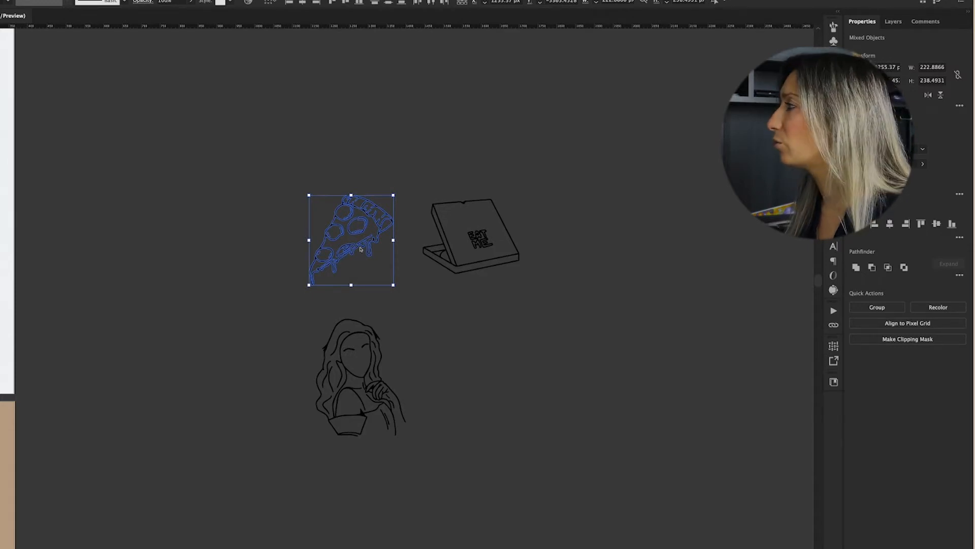
pyautogui.moveTo(361, 249); pyautogui.dragTo(232, 179)
pyautogui.moveTo(394, 209); pyautogui.dragTo(556, 290)
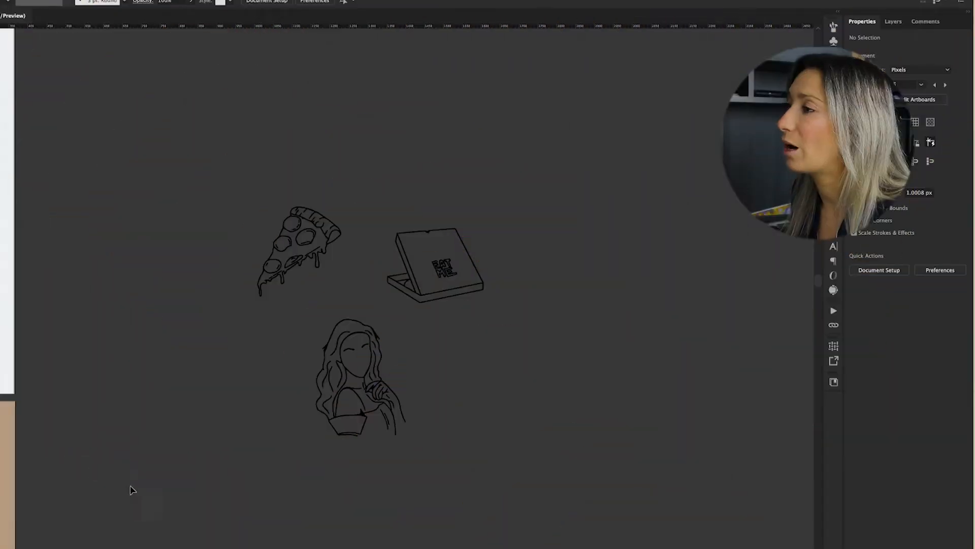
pyautogui.moveTo(131, 490); pyautogui.dragTo(483, 463)
# - Copy the orange letter E from the brand board to the canvas near the line drawings
pyautogui.press('super+minus')
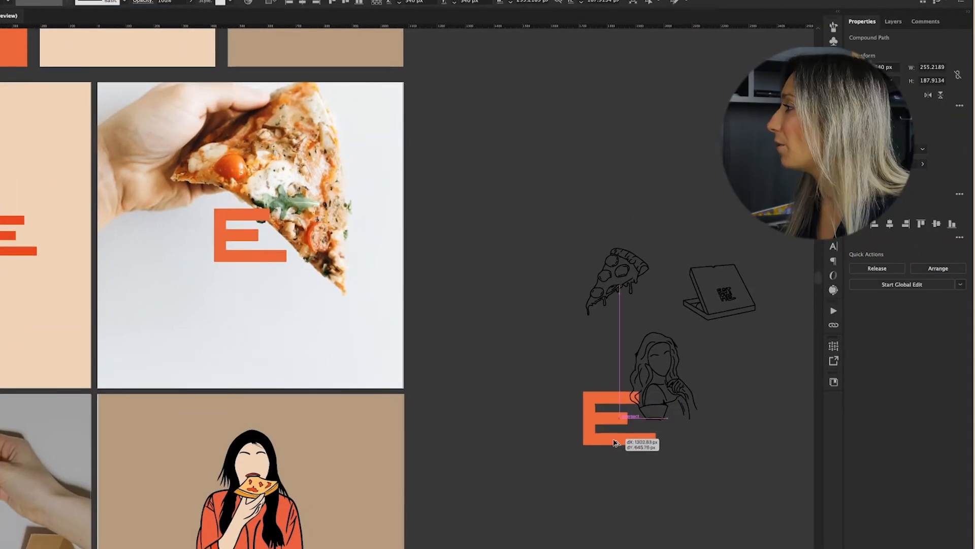
pyautogui.moveTo(618, 431); pyautogui.dragTo(621, 429)
pyautogui.hscroll(10, 370, 450)
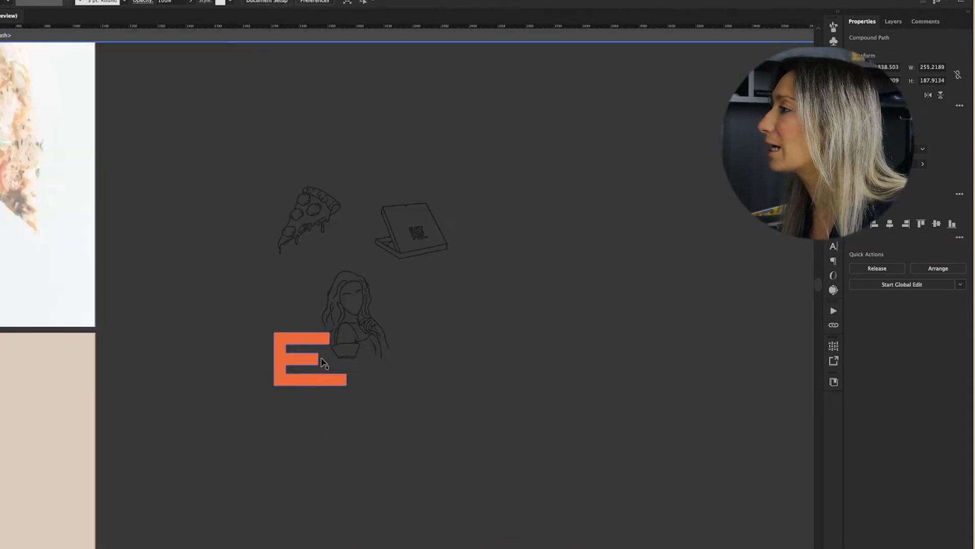
# - Arrange the pizza slice, pizza box, woman and letter E in a compact two-by-two layout, with the E beside the woman
pyautogui.click(303, 407)
pyautogui.moveTo(277, 344); pyautogui.dragTo(448, 290)
pyautogui.moveTo(307, 227)
pyautogui.mouseDown()
pyautogui.moveTo(315, 274)
pyautogui.moveTo(325, 245)
pyautogui.moveTo(314, 238)
pyautogui.mouseUp()
pyautogui.moveTo(342, 313); pyautogui.dragTo(336, 309)
pyautogui.click(405, 311)
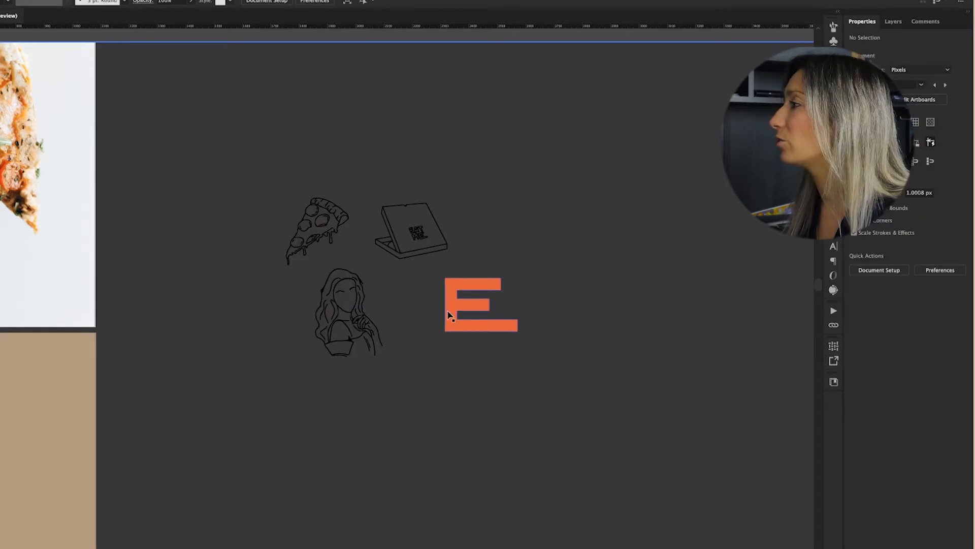
pyautogui.moveTo(448, 315); pyautogui.dragTo(421, 333)
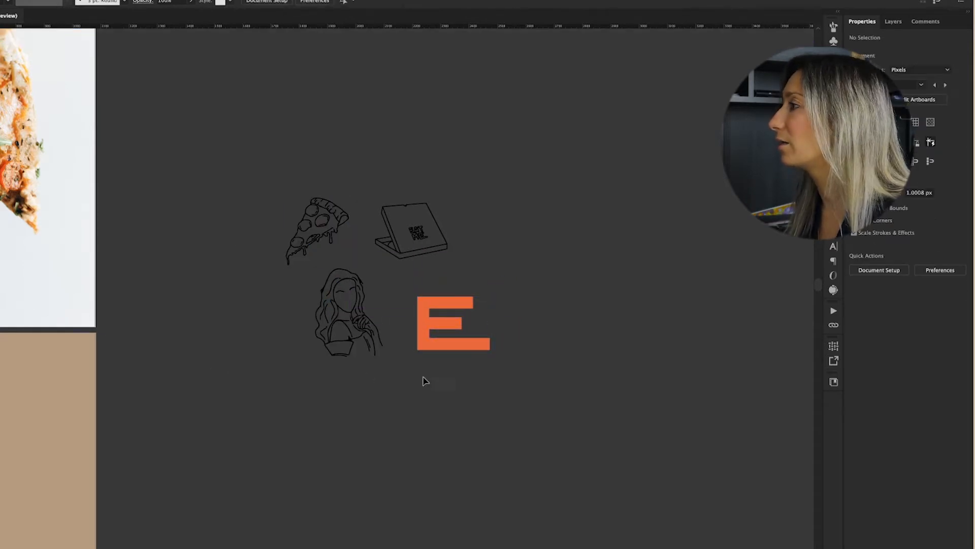
# - Shift the woman slightly left and turn the E into a smaller, unfilled black outline beneath the pizza box
pyautogui.moveTo(338, 310); pyautogui.dragTo(319, 309)
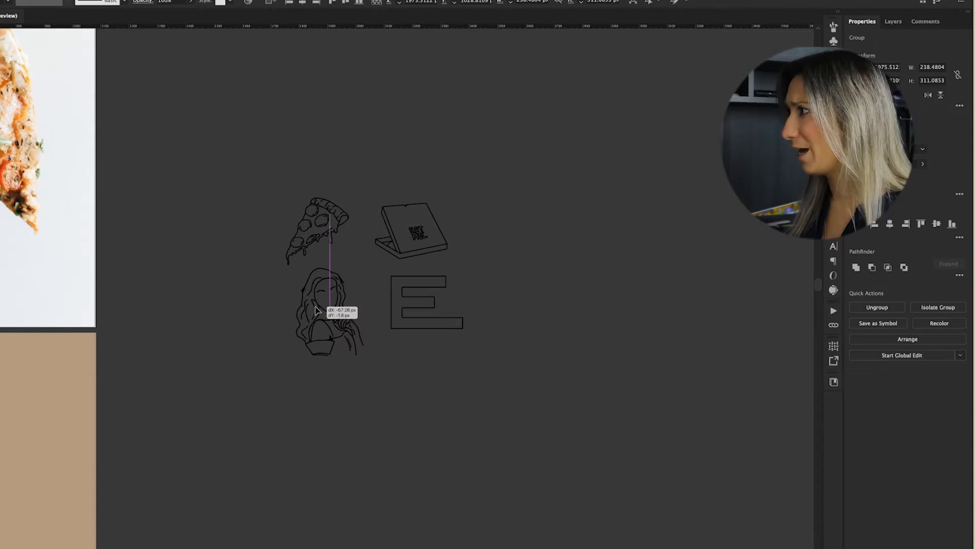
pyautogui.click(419, 329)
pyautogui.moveTo(466, 329); pyautogui.dragTo(446, 320)
pyautogui.click(441, 353)
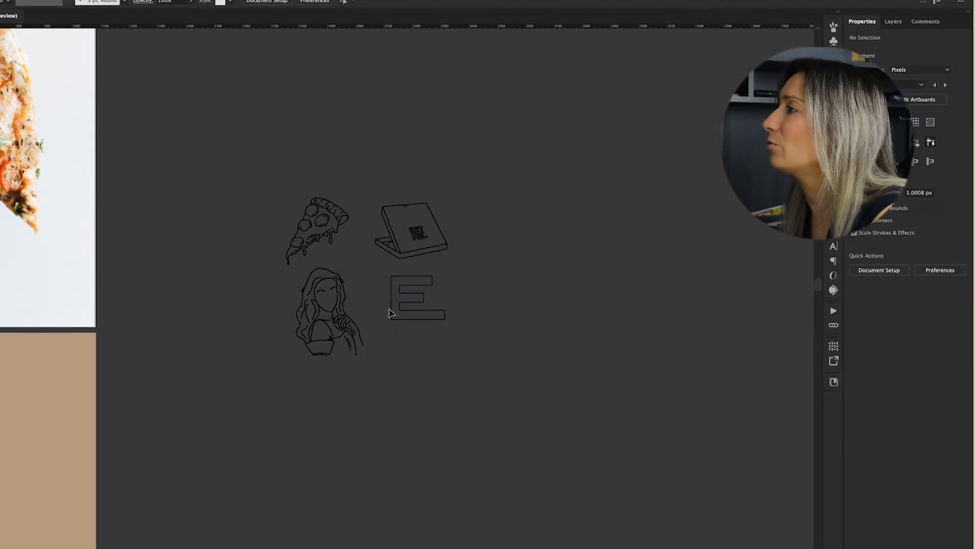
# - Make a repeating pattern from the pizza slice, pizza box, woman and E outline, with the pattern settings floating clear of the tiles
pyautogui.click(338, 327)
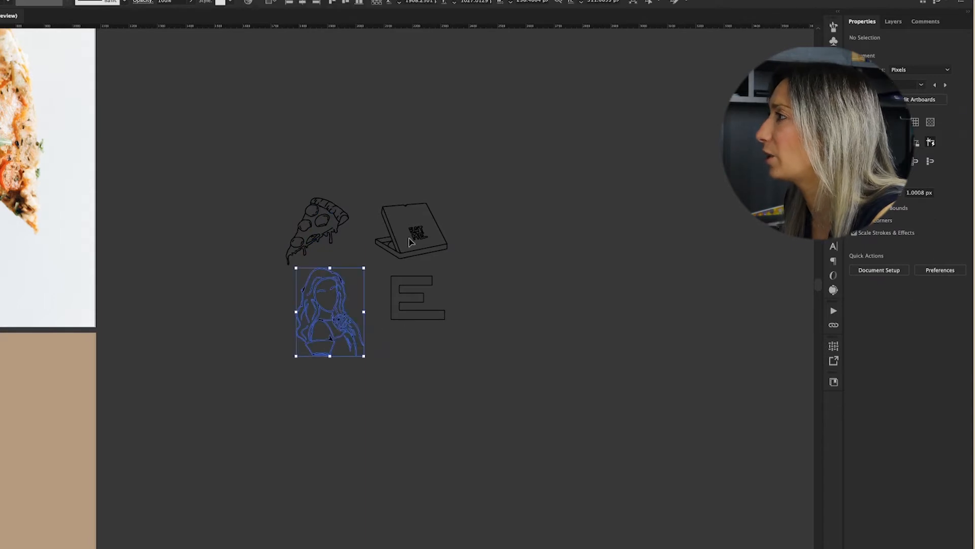
pyautogui.click(403, 249)
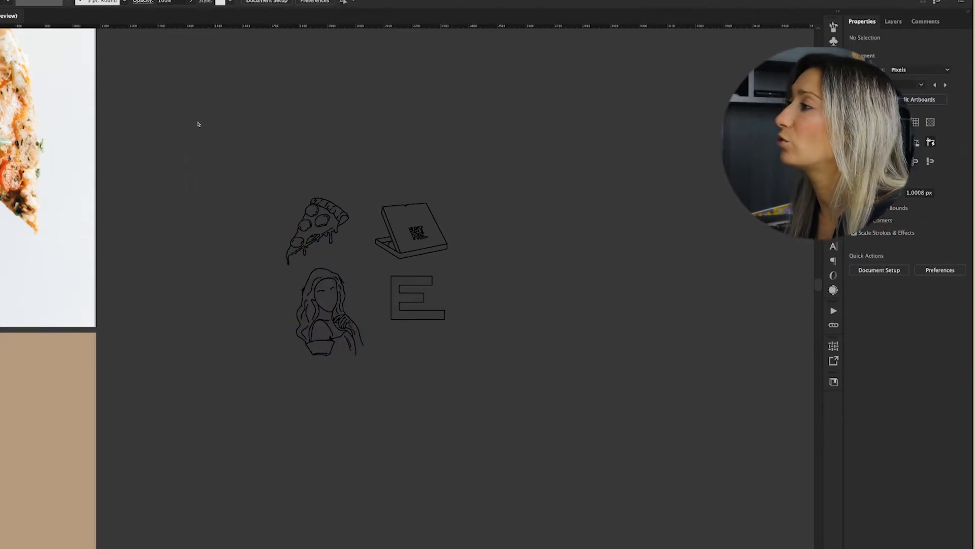
pyautogui.moveTo(524, 372); pyautogui.dragTo(522, 370)
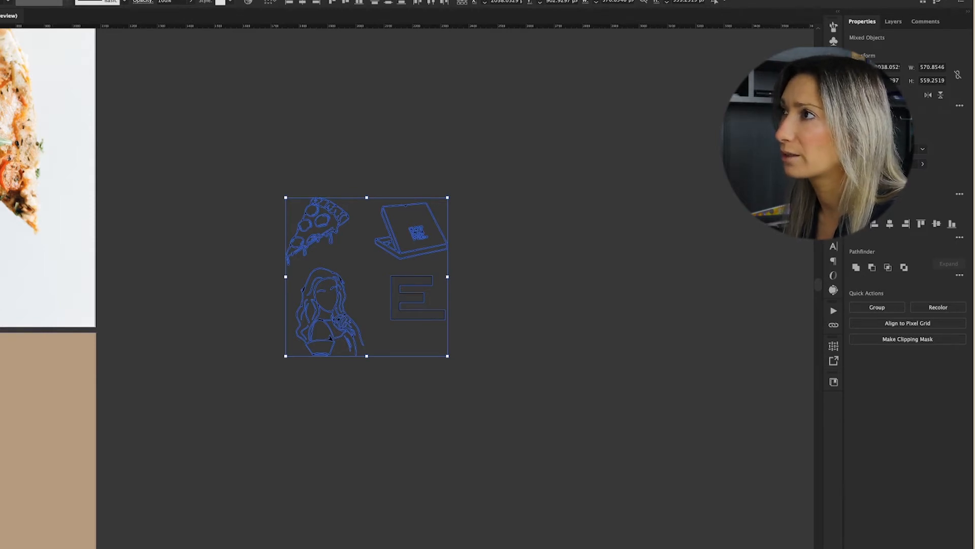
pyautogui.moveTo(51, 124)
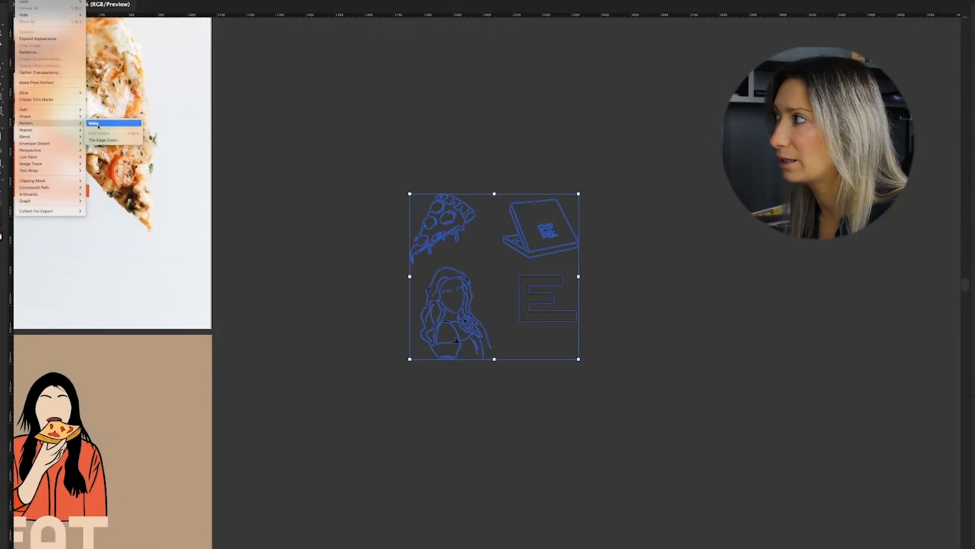
pyautogui.click(95, 125)
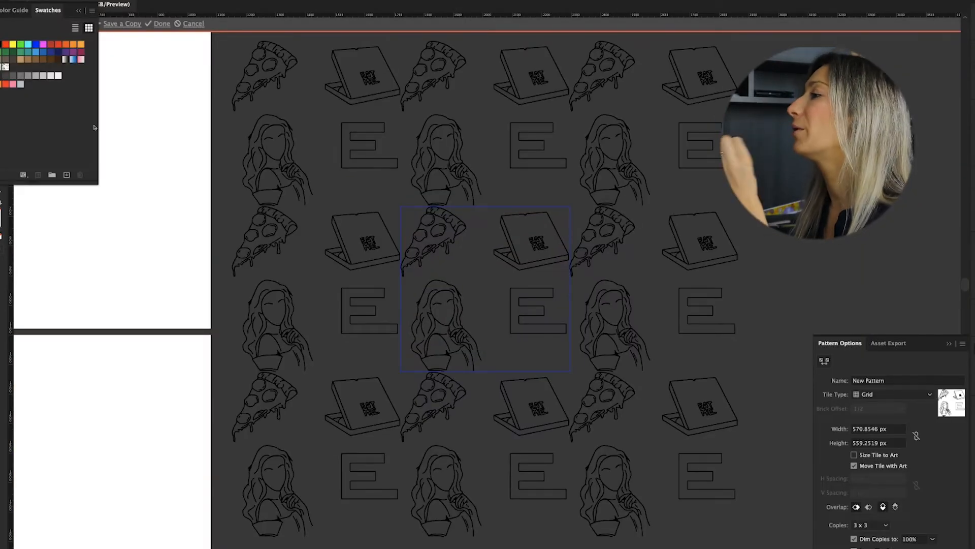
pyautogui.click(81, 11)
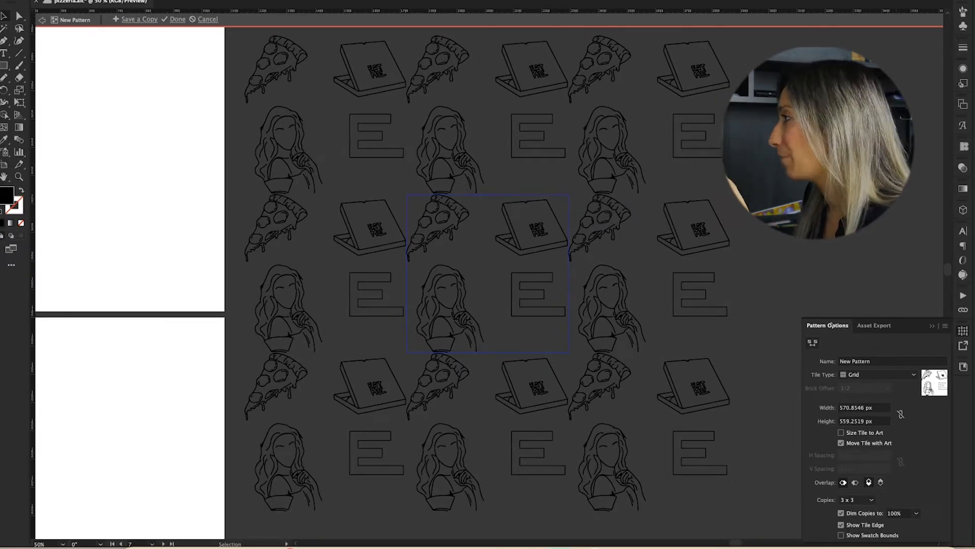
pyautogui.moveTo(845, 326); pyautogui.dragTo(833, 61)
pyautogui.click(933, 289)
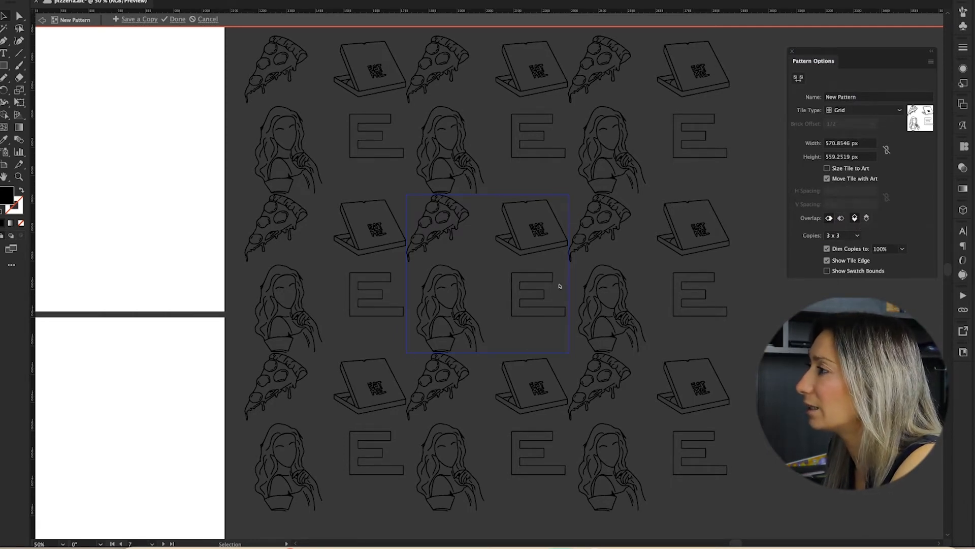
# - Move the woman up and the pizza box and E inward within the tile, and size the tile to the art
pyautogui.moveTo(447, 318); pyautogui.dragTo(446, 293)
pyautogui.moveTo(508, 234); pyautogui.dragTo(459, 229)
pyautogui.moveTo(520, 297); pyautogui.dragTo(502, 306)
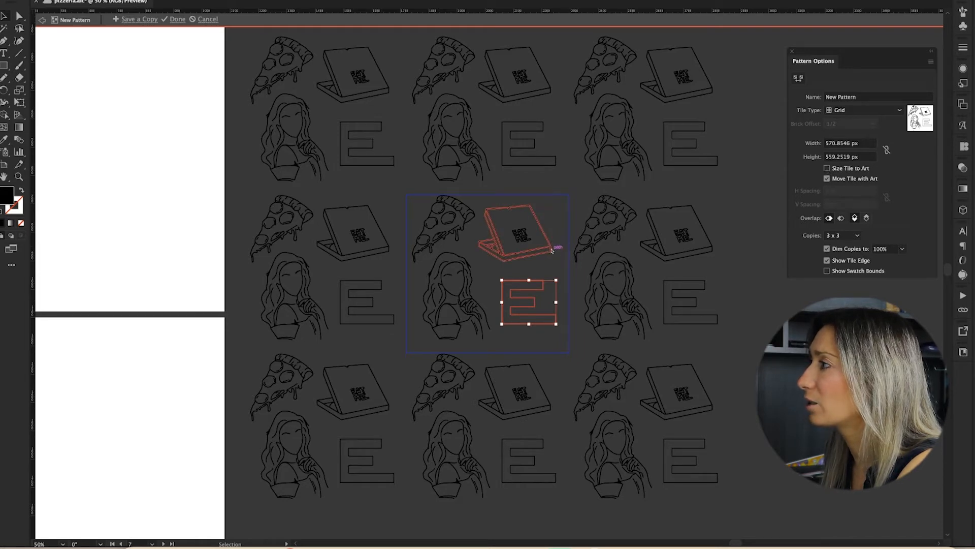
pyautogui.click(827, 169)
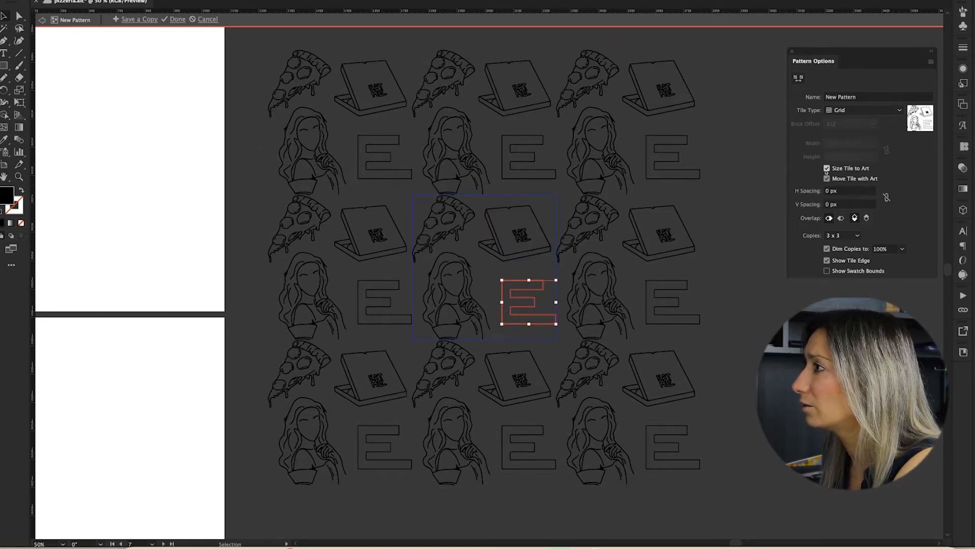
# - Move the woman lower and the pizza slice down and outward in the tile, and fine-tune the placement of the pizza box and E
pyautogui.moveTo(455, 267); pyautogui.dragTo(455, 280)
pyautogui.moveTo(455, 221); pyautogui.dragTo(438, 243)
pyautogui.moveTo(470, 301)
pyautogui.mouseDown()
pyautogui.moveTo(470, 284)
pyautogui.moveTo(469, 303)
pyautogui.mouseUp()
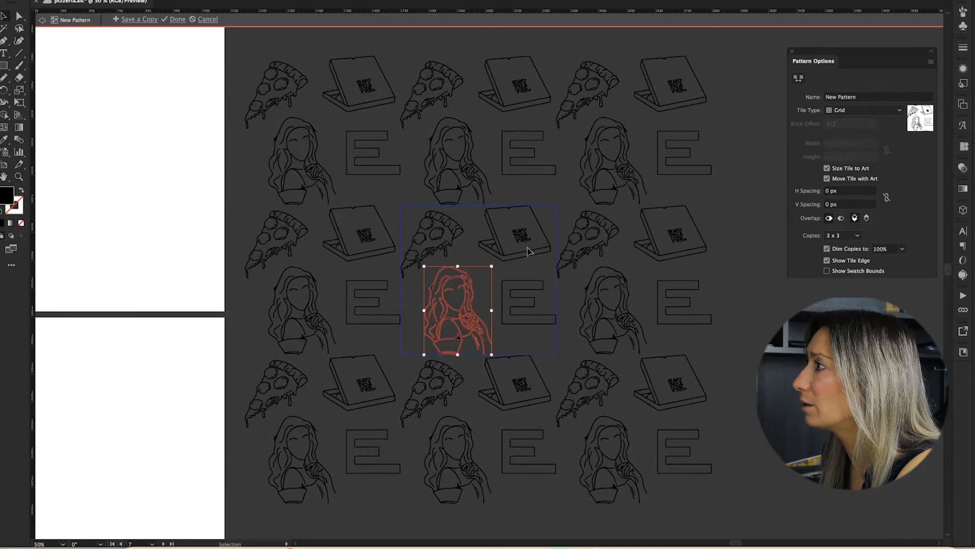
pyautogui.click(526, 259)
pyautogui.moveTo(523, 262); pyautogui.dragTo(490, 260)
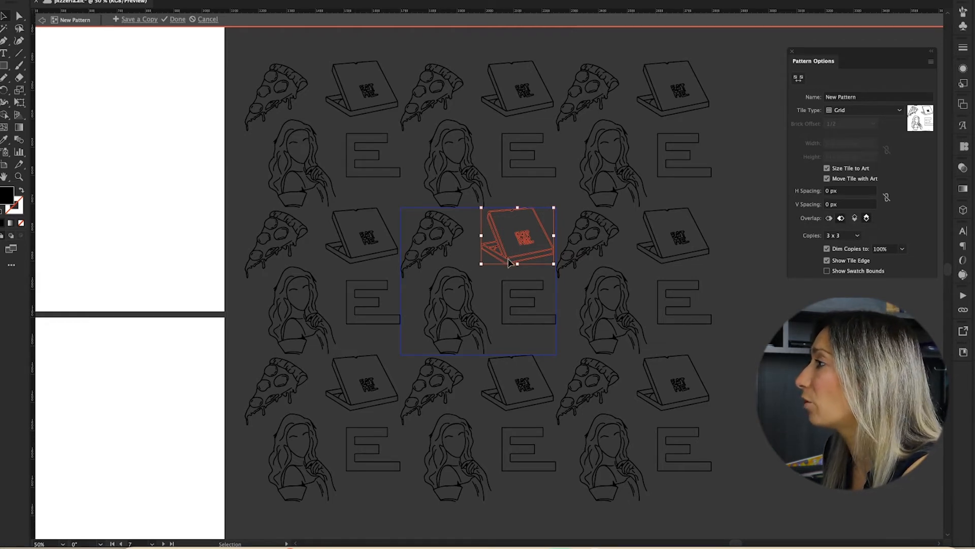
pyautogui.moveTo(506, 258); pyautogui.dragTo(528, 257)
pyautogui.click(506, 289)
pyautogui.moveTo(506, 289)
pyautogui.mouseDown()
pyautogui.moveTo(514, 278)
pyautogui.moveTo(507, 290)
pyautogui.mouseUp()
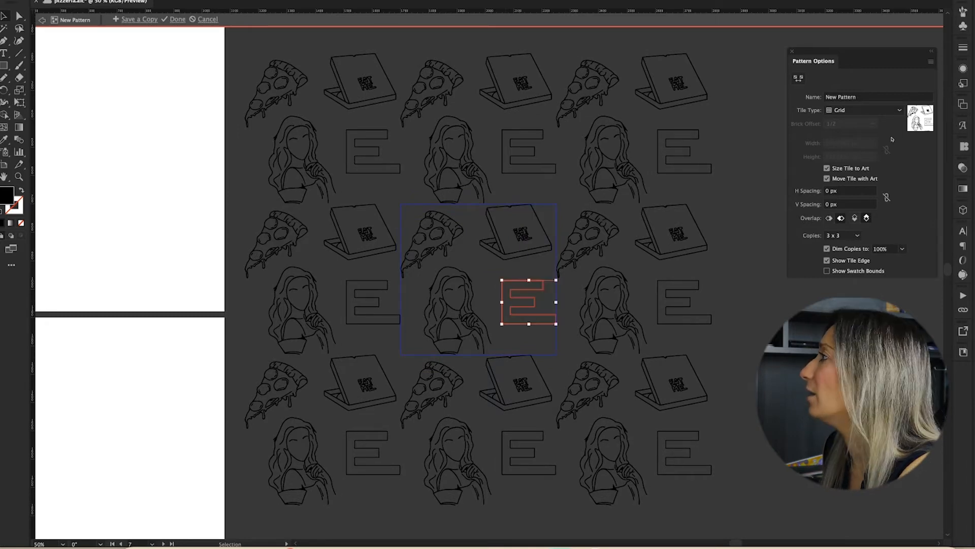
# - Set the pattern preview to 7 x 7 copies and inspect the repeat
pyautogui.click(848, 234)
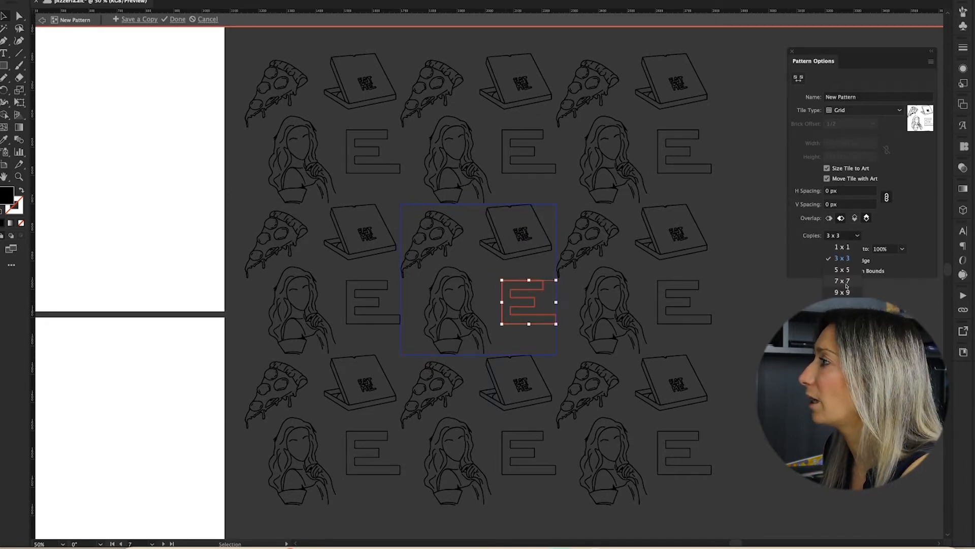
pyautogui.click(847, 288)
pyautogui.scroll(-2, 700, 340)
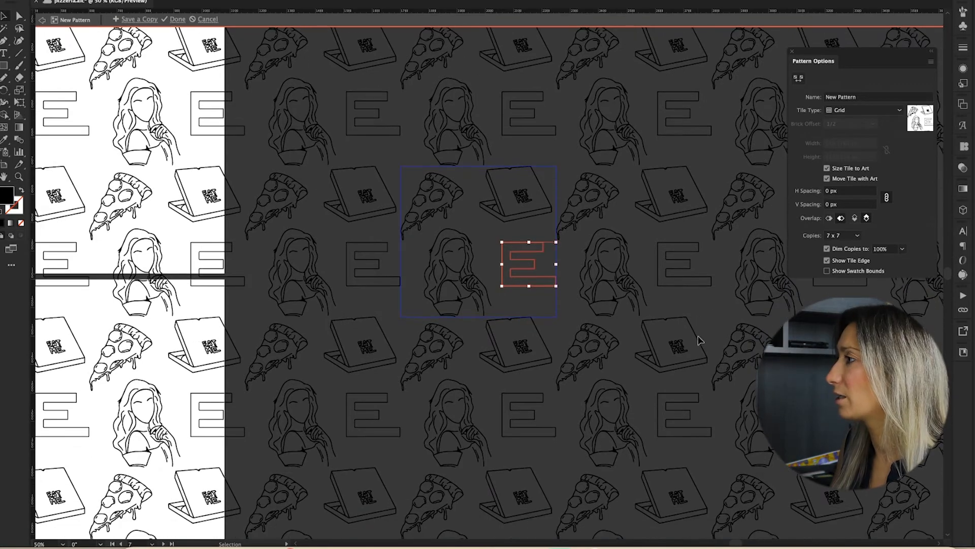
pyautogui.scroll(-3, 698, 340)
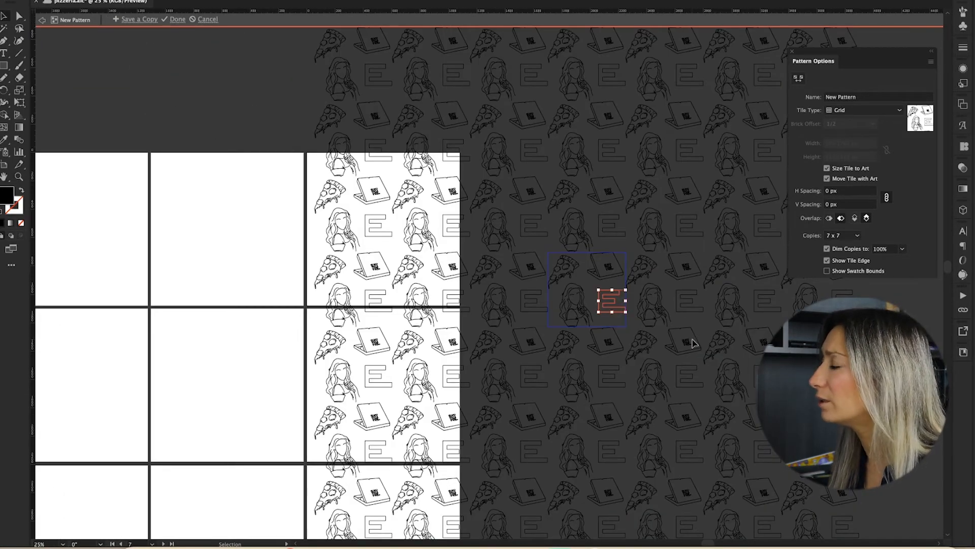
pyautogui.scroll(3, 692, 341)
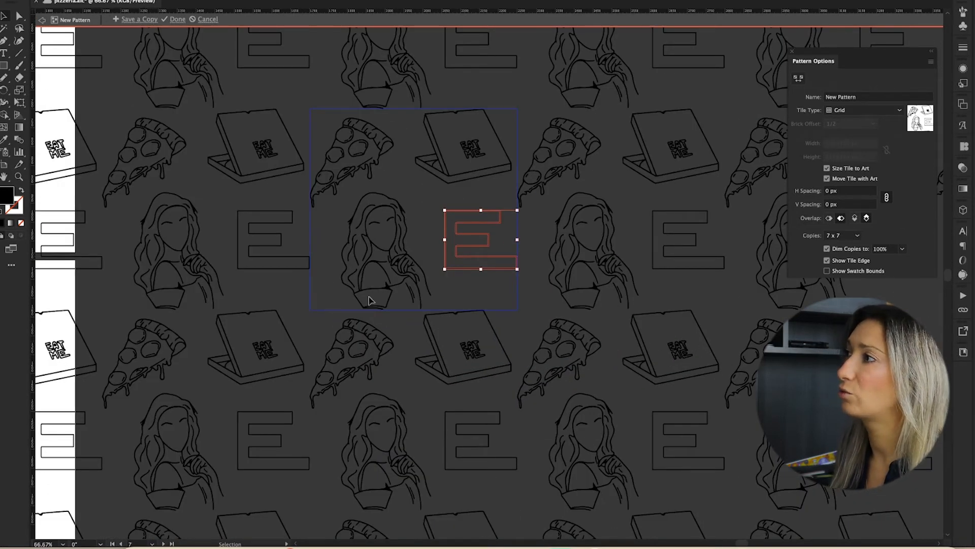
# - Tighten the tile by moving the woman up and the pizza slice and box slightly inward
pyautogui.scroll(-1, 369, 301)
pyautogui.moveTo(363, 198); pyautogui.dragTo(371, 188)
pyautogui.moveTo(387, 227); pyautogui.dragTo(359, 186)
pyautogui.click(436, 183)
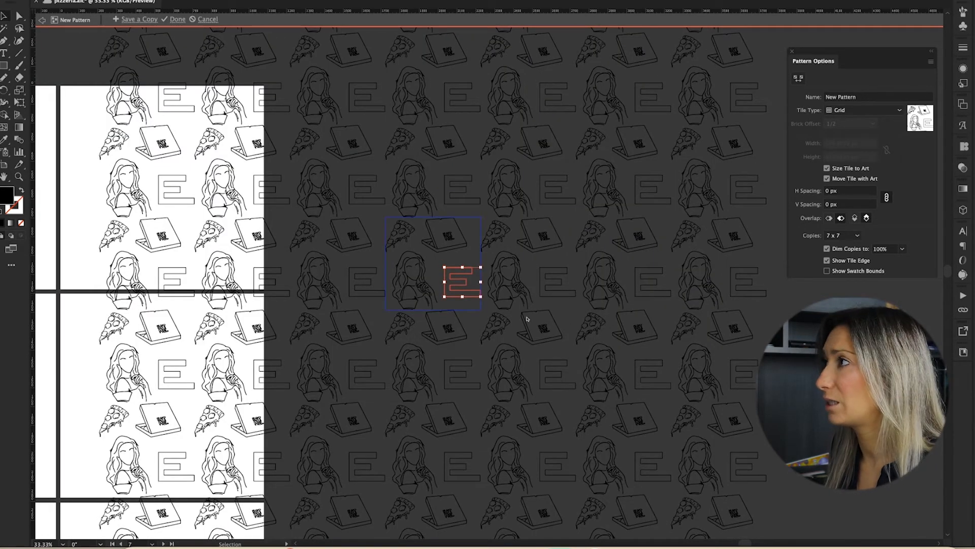
# - Try the Brick by Row and Brick by Column tile types on the pattern
pyautogui.click(894, 111)
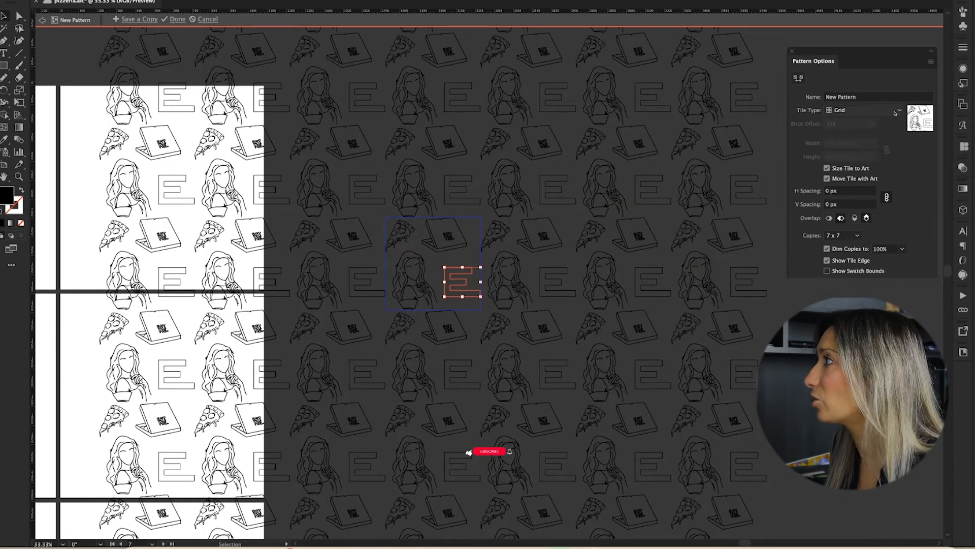
pyautogui.click(863, 133)
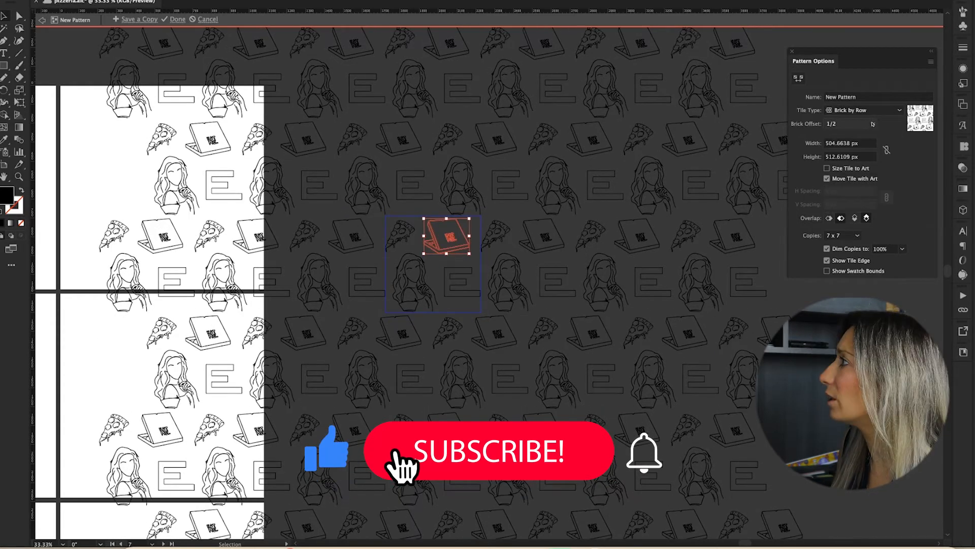
pyautogui.click(883, 111)
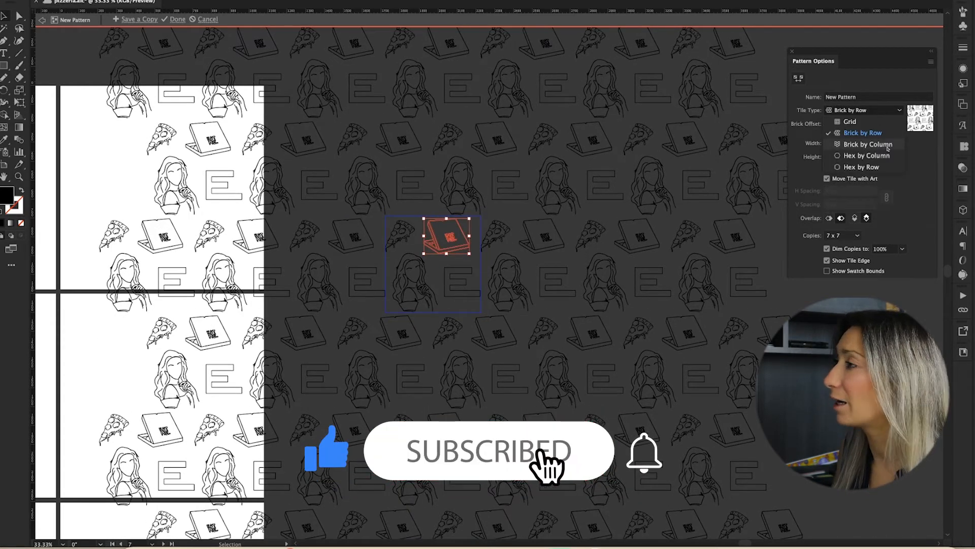
pyautogui.click(868, 144)
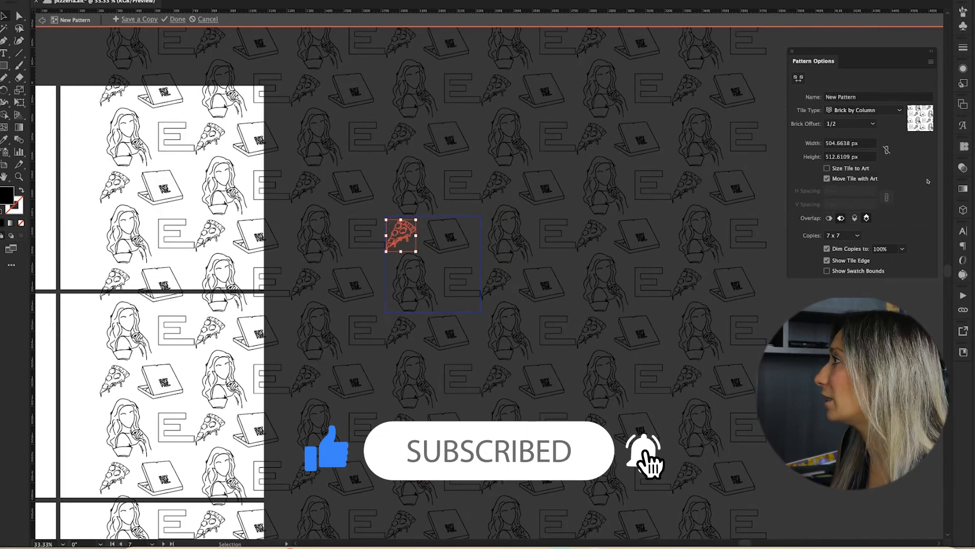
# - Try the Brick by Row tile type with a brick offset of 2/5
pyautogui.click(894, 111)
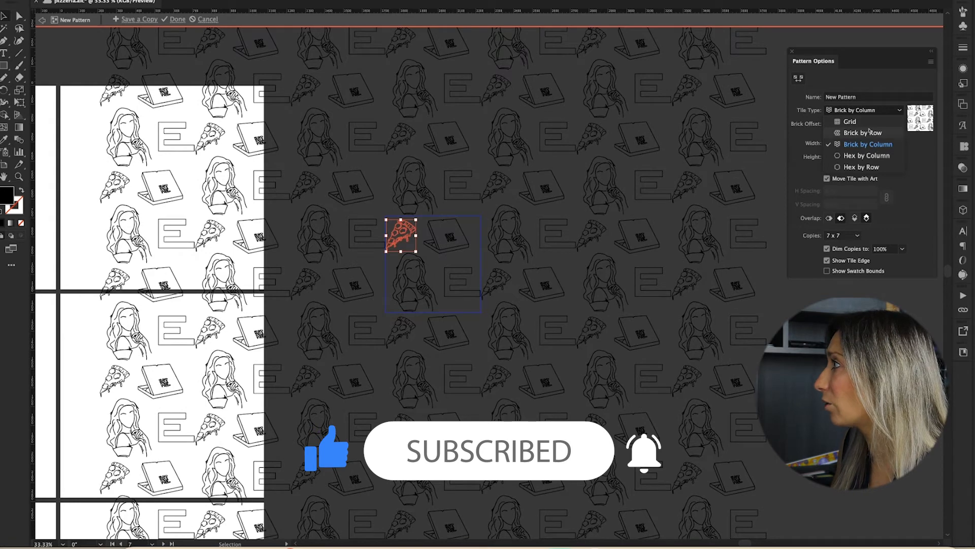
pyautogui.click(859, 107)
pyautogui.click(873, 124)
pyautogui.click(861, 138)
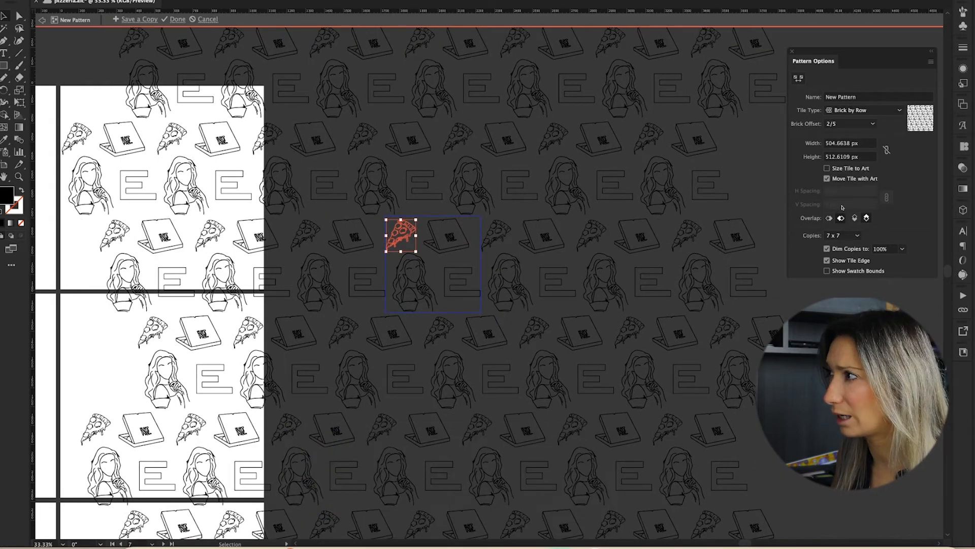
# - Set the pattern's tile type to Brick by Row with a brick offset of 1/2
pyautogui.click(886, 112)
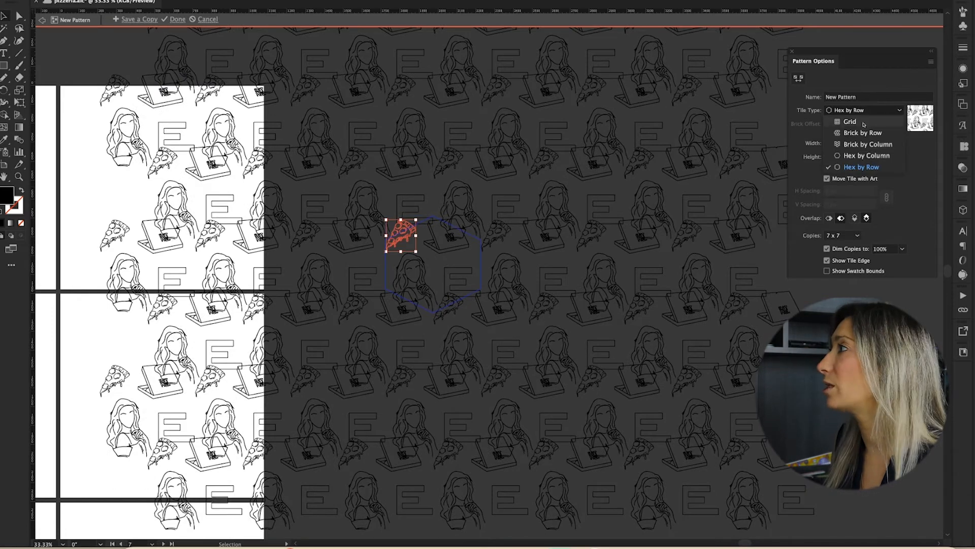
pyautogui.click(866, 122)
pyautogui.click(866, 110)
pyautogui.click(872, 134)
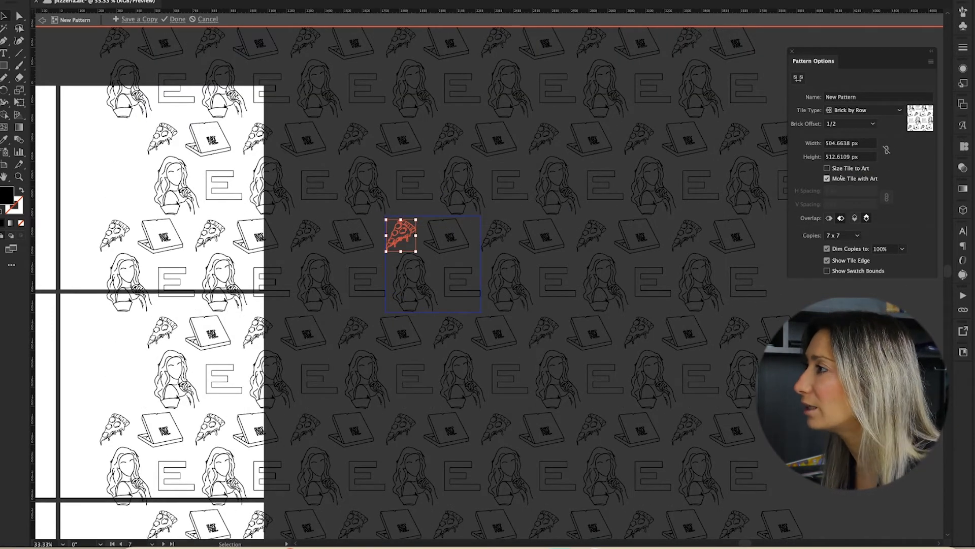
# - Check the brick repeat, finish editing the pattern and return to the main canvas outside the layer's isolation
pyautogui.hscroll(-2, 772, 293)
pyautogui.scroll(-1, 772, 293)
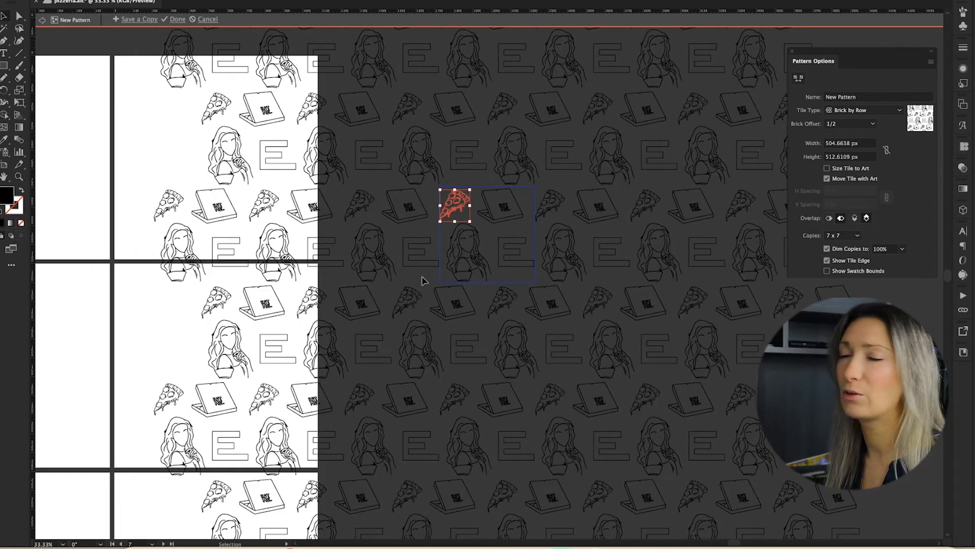
pyautogui.scroll(-4, 274, 246)
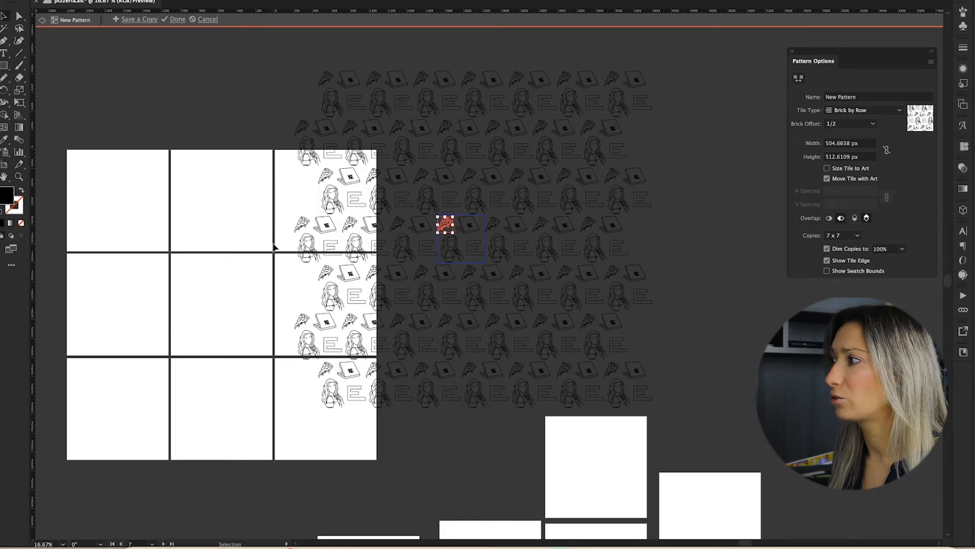
pyautogui.scroll(4, 274, 246)
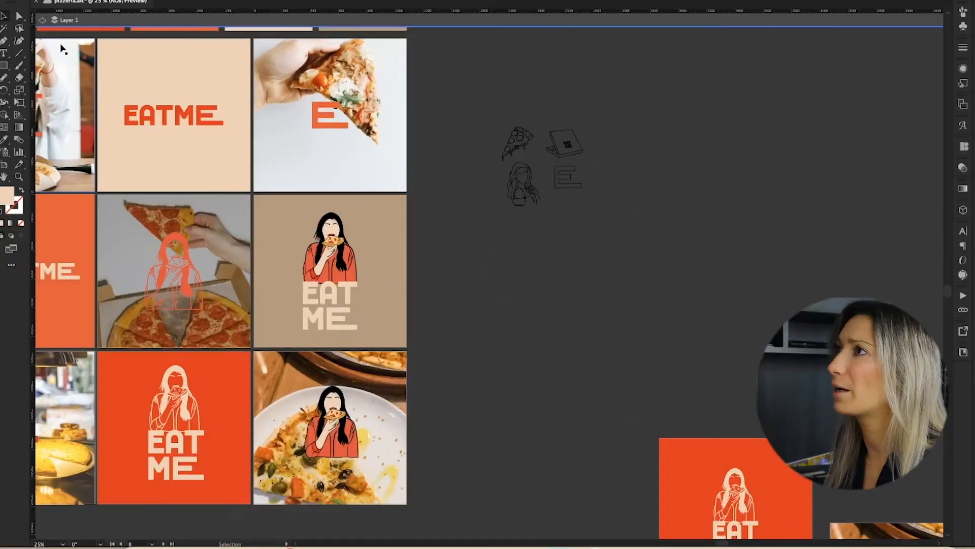
pyautogui.click(41, 19)
# - Create a landscape artboard in the empty area beside the line drawings
pyautogui.moveTo(553, 292); pyautogui.dragTo(256, 302)
pyautogui.press('m')
pyautogui.moveTo(310, 166); pyautogui.dragTo(562, 318)
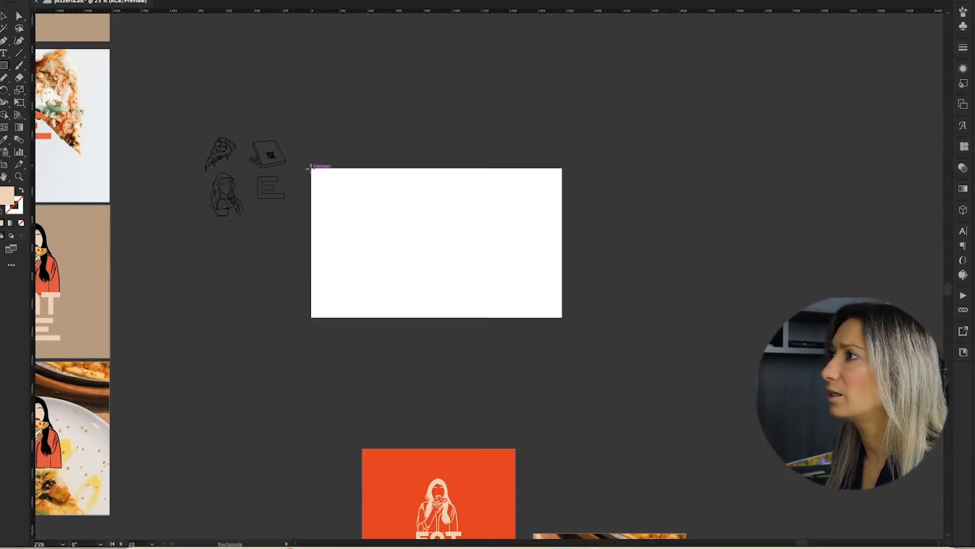
# - Cover the new artboard with a rectangle and fill it with the New Pattern 2 eat me swatch
pyautogui.moveTo(312, 166); pyautogui.dragTo(562, 319)
pyautogui.moveTo(437, 166); pyautogui.dragTo(437, 168)
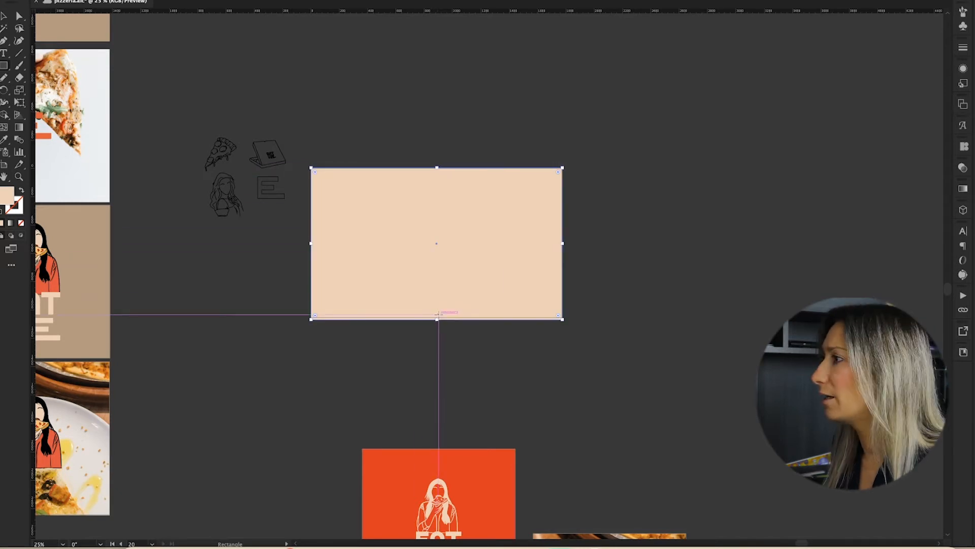
pyautogui.moveTo(437, 320); pyautogui.dragTo(436, 317)
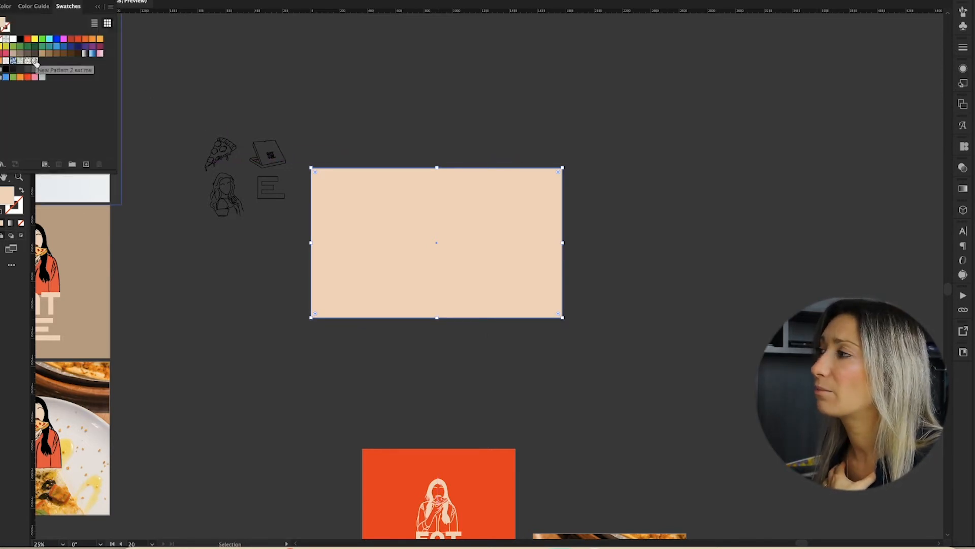
pyautogui.click(35, 61)
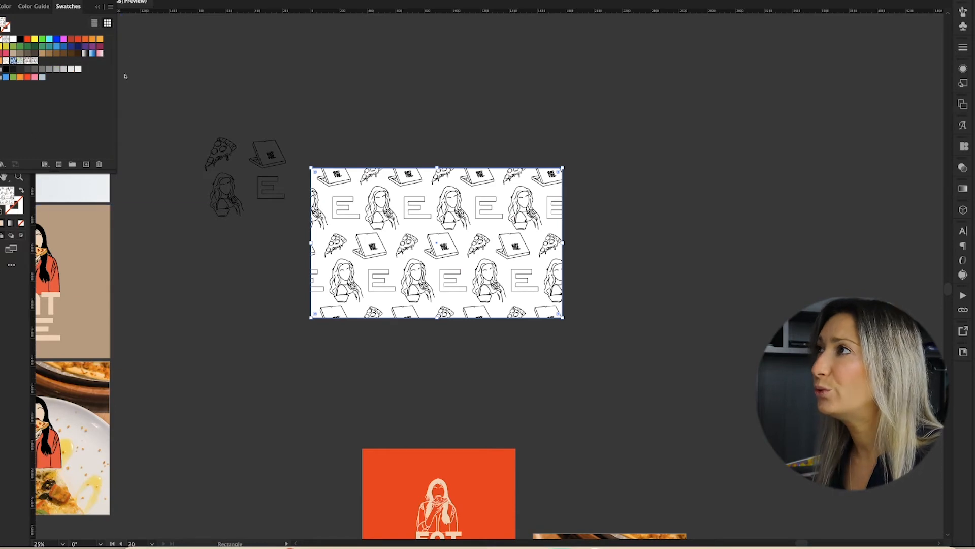
pyautogui.click(97, 7)
# - Draw a second rectangle about 1774 by 1032 px over the pattern and sample its peach fill from the EATME square on the brand board
pyautogui.moveTo(179, 281); pyautogui.dragTo(275, 239)
pyautogui.press('super+minus')
pyautogui.moveTo(435, 174); pyautogui.dragTo(604, 274)
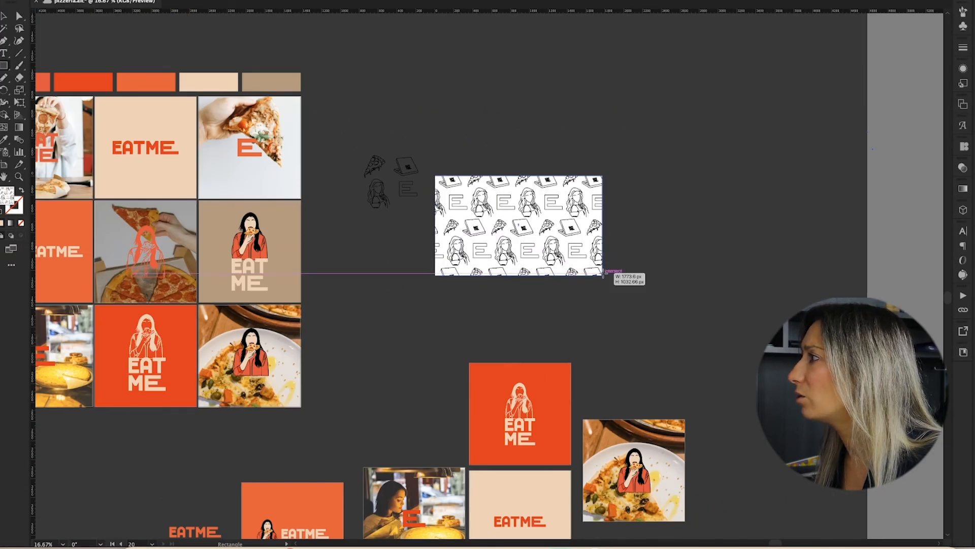
pyautogui.press('i')
pyautogui.click(136, 120)
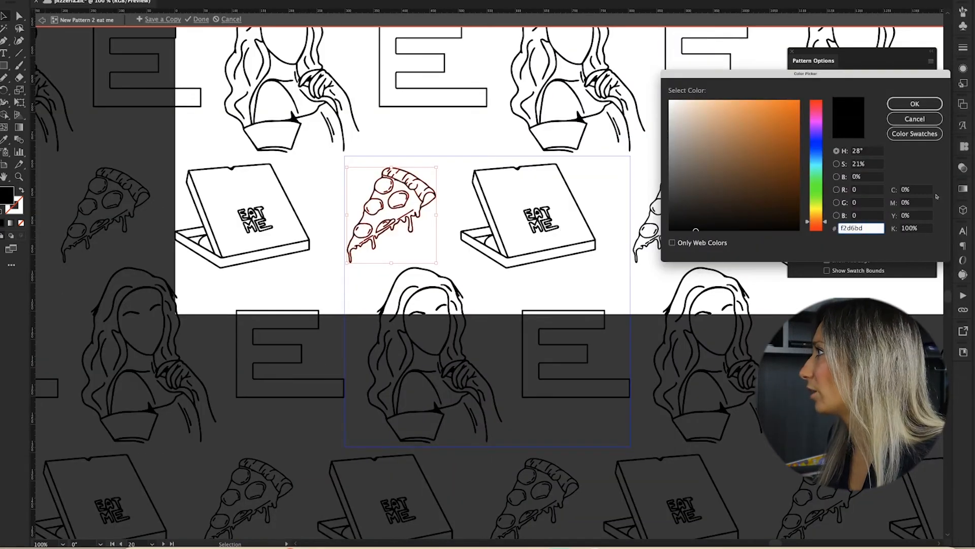
# - Set the pizza slice's colour in the pattern tile to f2d6bd
pyautogui.press('Tab')
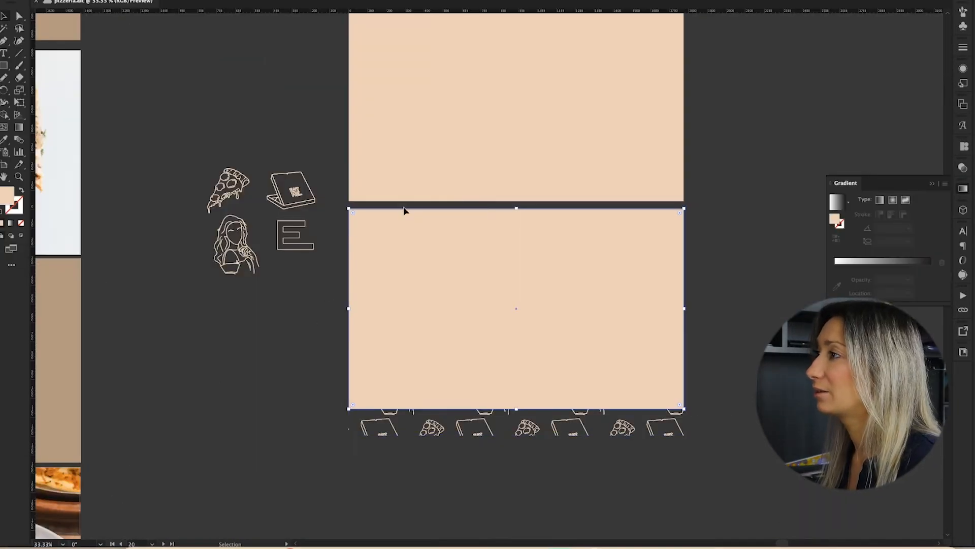
# - Fill the lower background rectangle with the red-orange sampled from the second colour swatch on the brand board
pyautogui.scroll(-2, 318, 288)
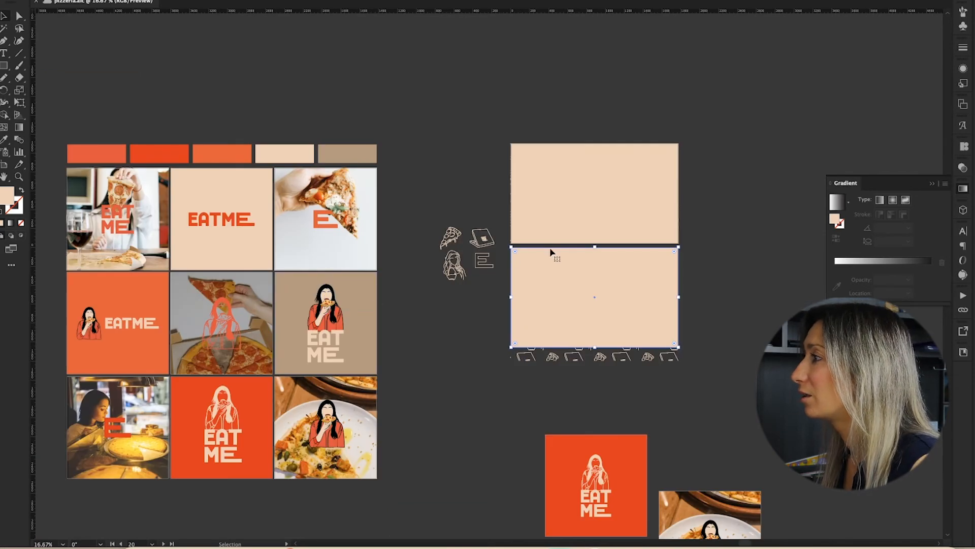
pyautogui.click(119, 150)
pyautogui.click(152, 153)
pyautogui.press('v')
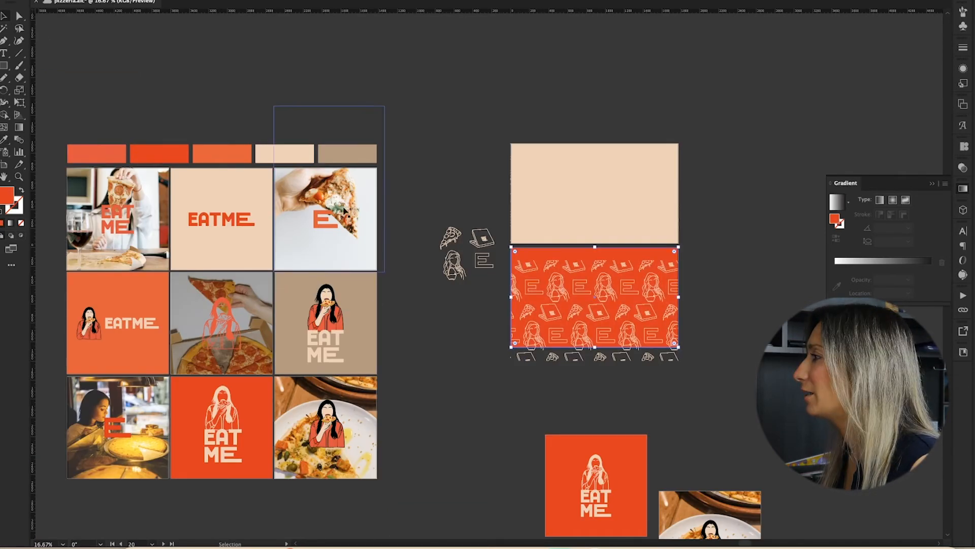
# - Move the line-art pattern rectangle up so it lines up exactly with the red-orange background rectangle
pyautogui.scroll(-1, 505, 333)
pyautogui.scroll(3, 508, 335)
pyautogui.moveTo(564, 326); pyautogui.dragTo(138, 325)
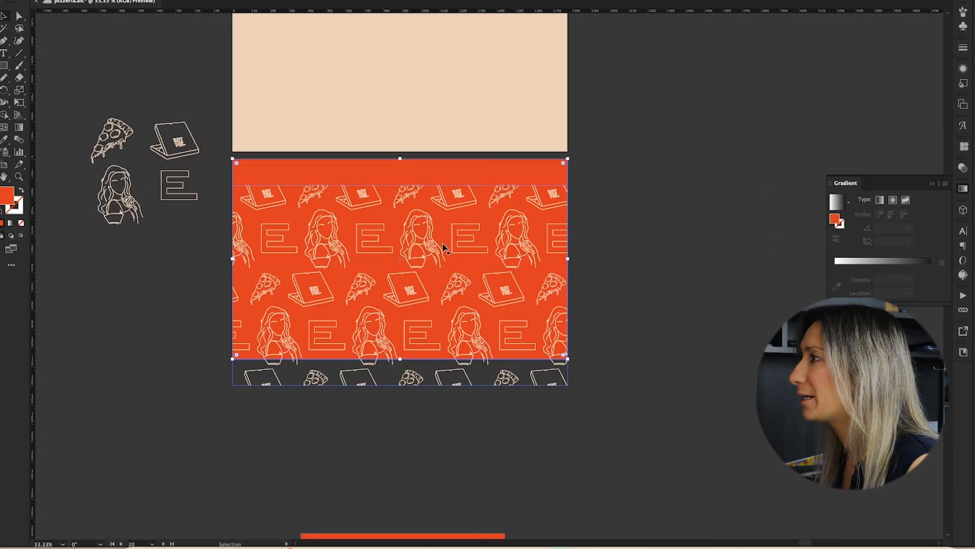
pyautogui.moveTo(436, 247); pyautogui.dragTo(443, 217)
pyautogui.click(344, 427)
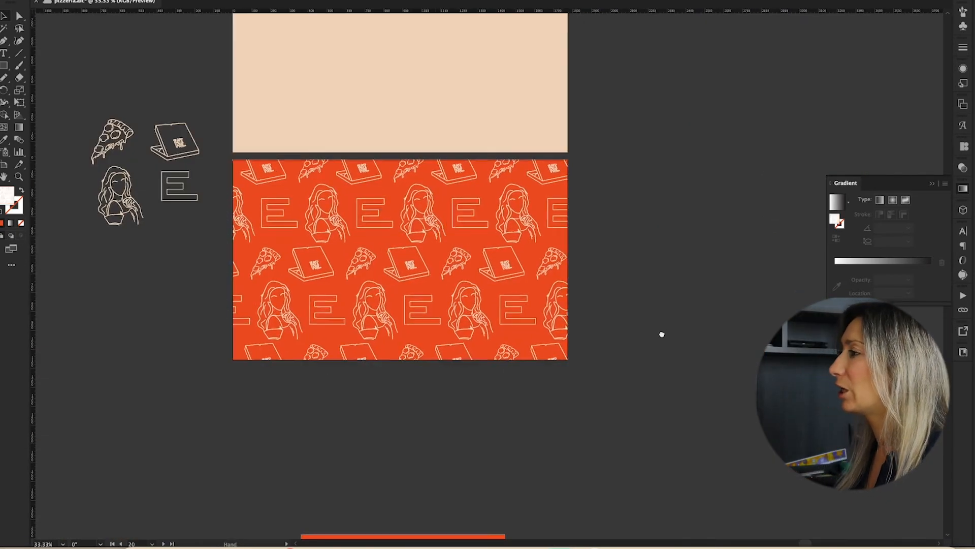
# - Move the woman drawing above the pizza slice and box in the separate set of line drawings beside the finished patterns
pyautogui.moveTo(660, 330); pyautogui.dragTo(734, 491)
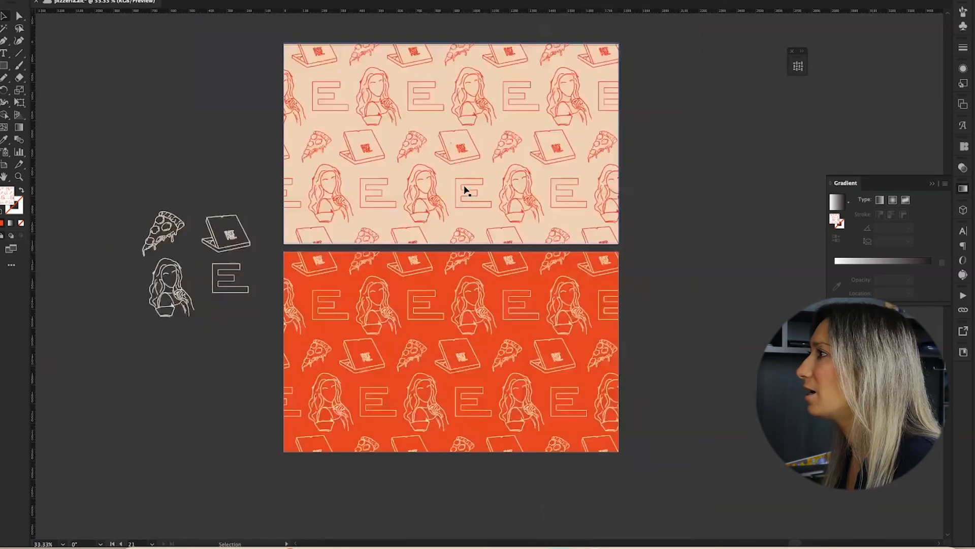
pyautogui.scroll(1, 556, 218)
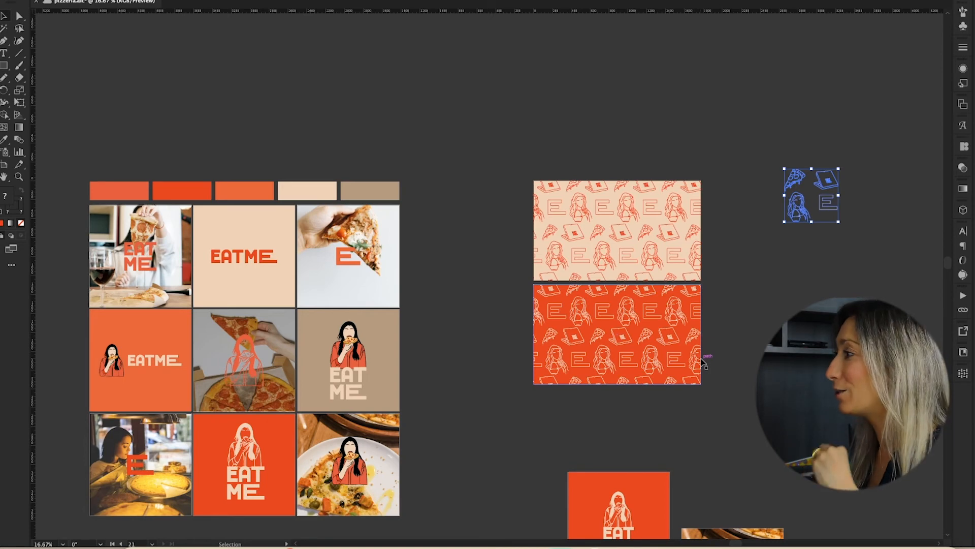
pyautogui.click(624, 397)
pyautogui.scroll(1, 803, 349)
pyautogui.scroll(4, 823, 277)
pyautogui.hscroll(4, 823, 277)
pyautogui.moveTo(663, 249); pyautogui.dragTo(692, 172)
# - Centre the letter E below the pizza and box, and adjust the pizza and woman to form a compact diamond arrangement
pyautogui.click(719, 268)
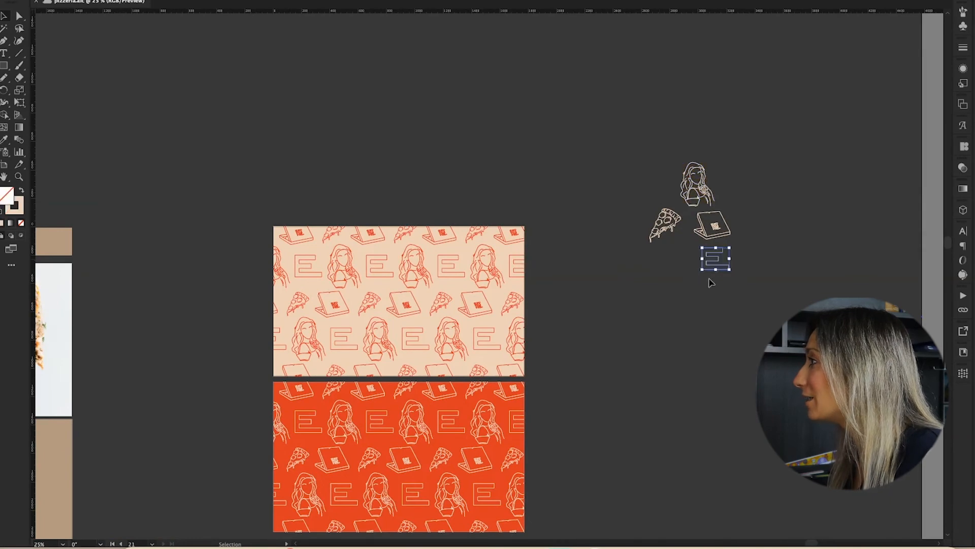
pyautogui.click(707, 261)
pyautogui.scroll(2, 705, 277)
pyautogui.moveTo(689, 301); pyautogui.dragTo(608, 345)
pyautogui.moveTo(644, 286); pyautogui.dragTo(593, 272)
pyautogui.moveTo(543, 214); pyautogui.dragTo(556, 213)
pyautogui.moveTo(581, 166); pyautogui.dragTo(574, 171)
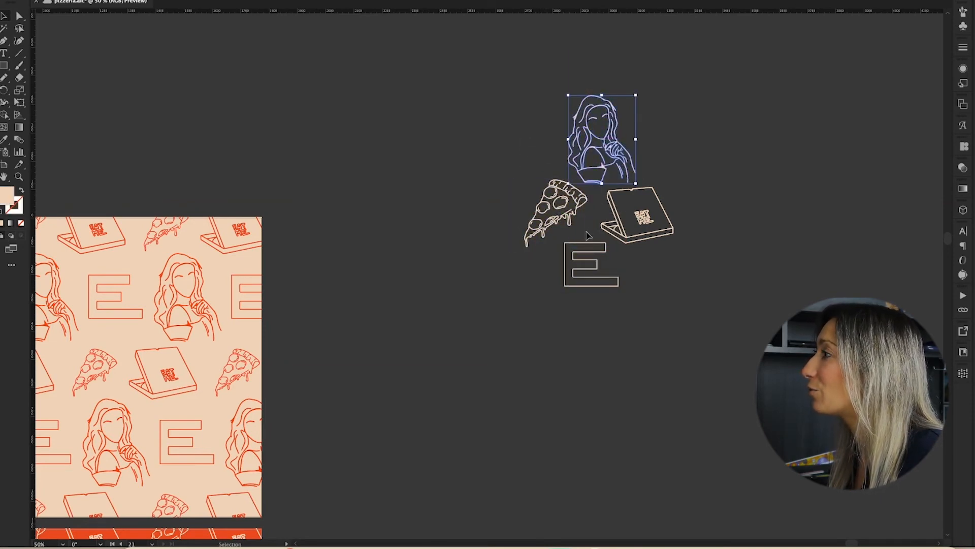
pyautogui.moveTo(581, 245); pyautogui.dragTo(577, 238)
pyautogui.click(505, 349)
# - Select the four rearranged line drawings and make a new pattern from them
pyautogui.hscroll(1, 505, 348)
pyautogui.moveTo(972, 121); pyautogui.dragTo(972, 120)
pyautogui.moveTo(432, 112); pyautogui.dragTo(718, 367)
pyautogui.click(51, 0)
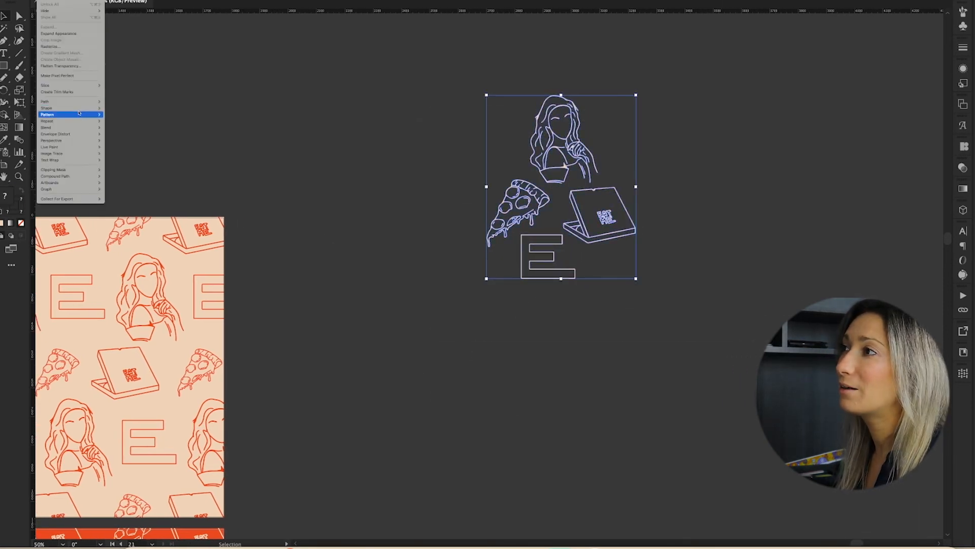
pyautogui.moveTo(80, 114)
pyautogui.click(132, 115)
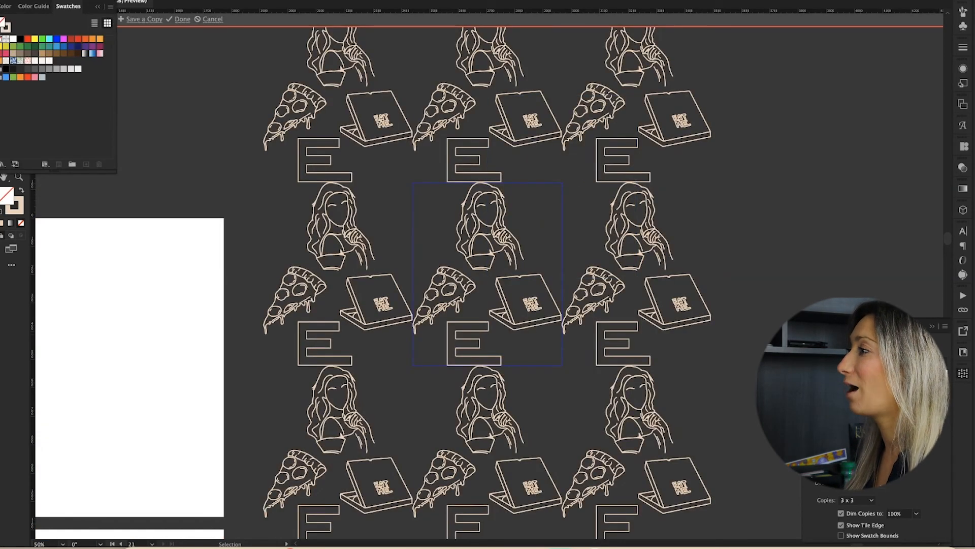
pyautogui.scroll(-2, 708, 347)
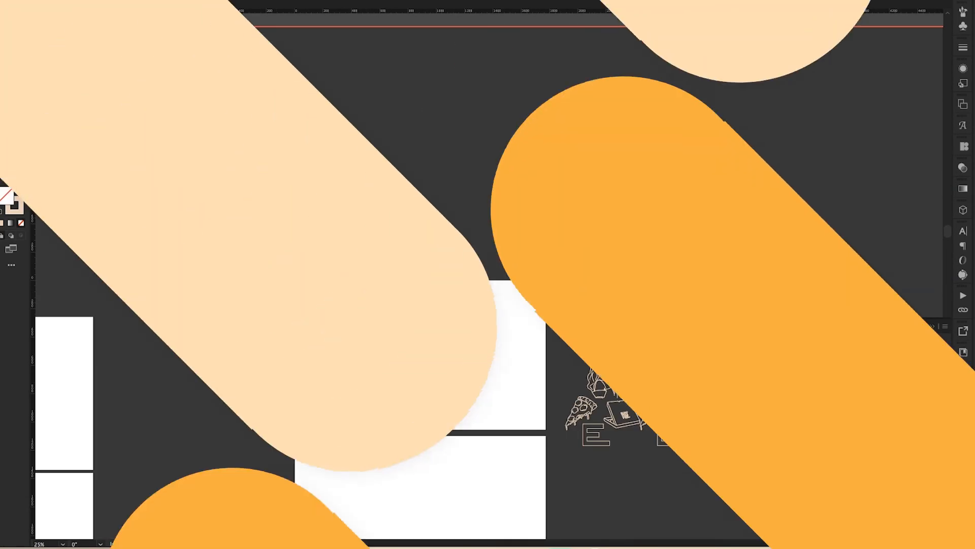